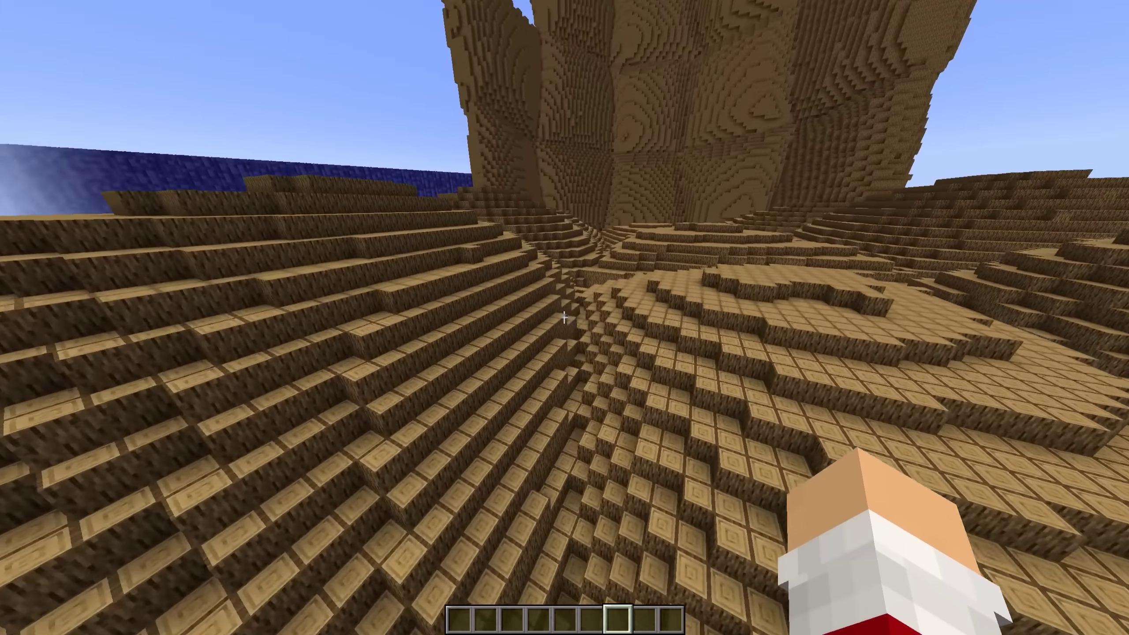
Fly over the wooden terrain and rise above the blue SUBS lettered wall
{"action": "key", "text": "w"}
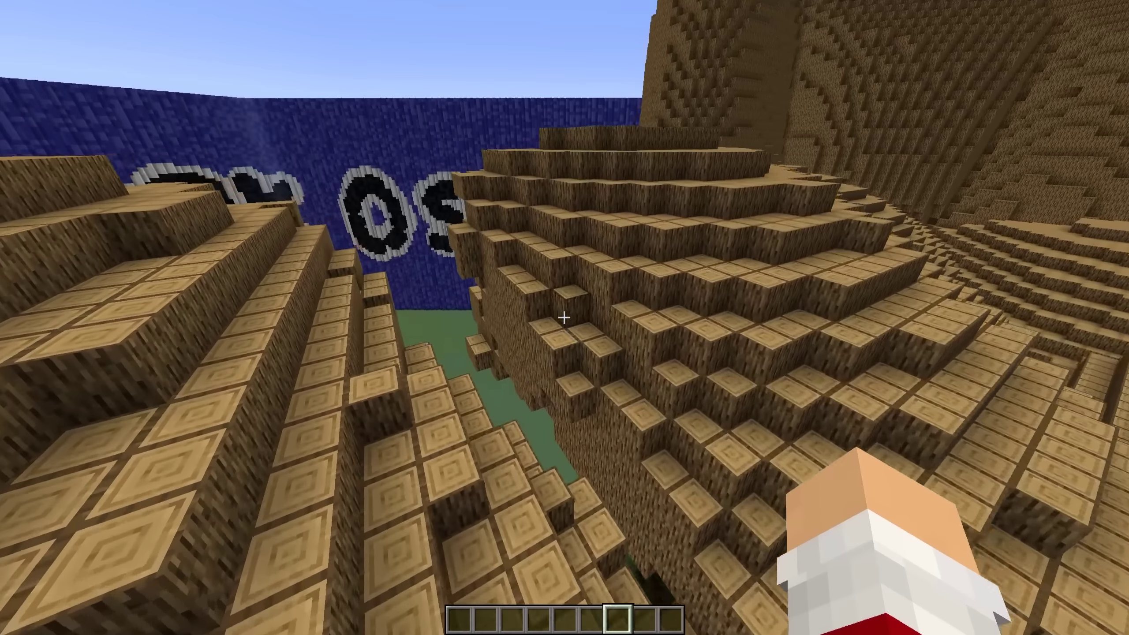
{"action": "key", "text": "w"}
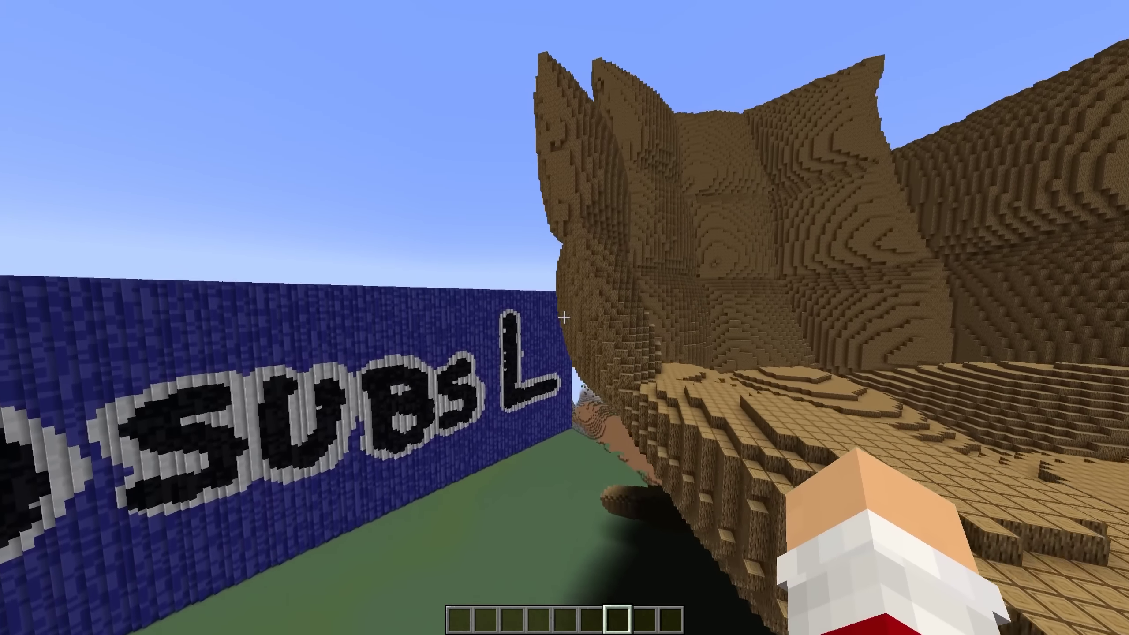
{"action": "key", "text": "w"}
{"action": "key", "text": "w"}
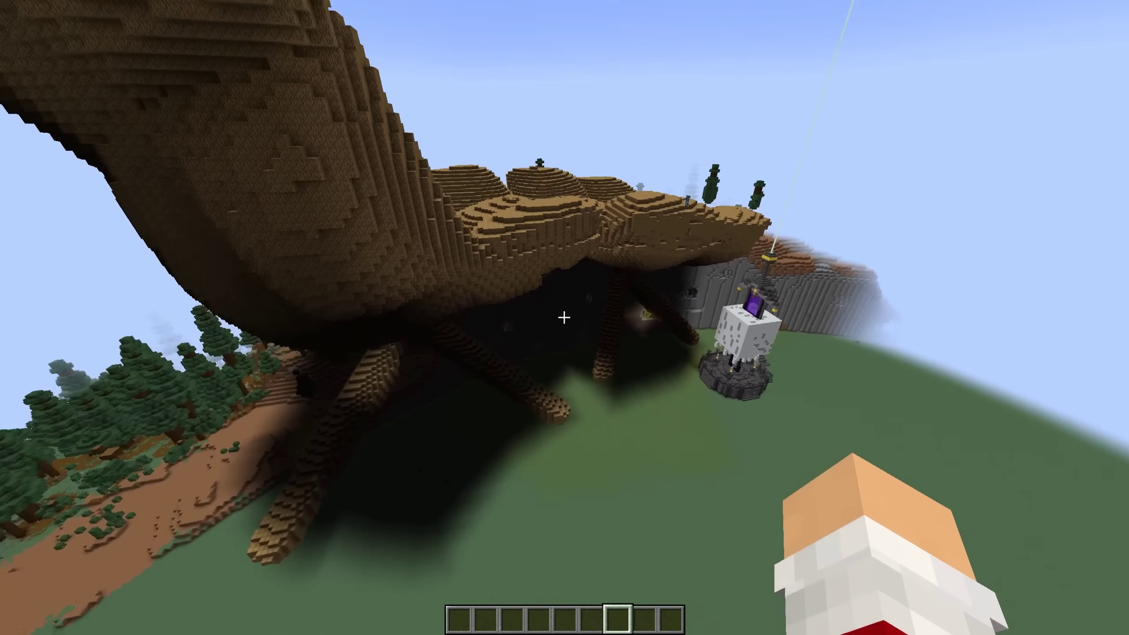
{"action": "key", "text": "w"}
{"action": "key", "text": "space"}
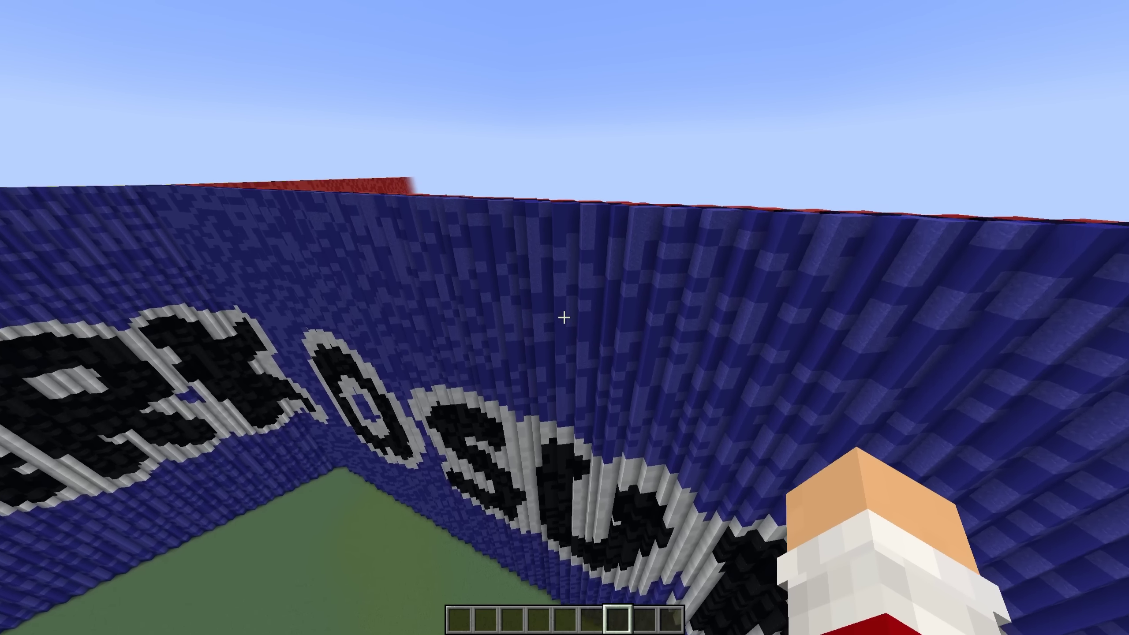
Descend toward the trees and pink truck in spectator mode, checking the third-person view
{"action": "key", "text": "w"}
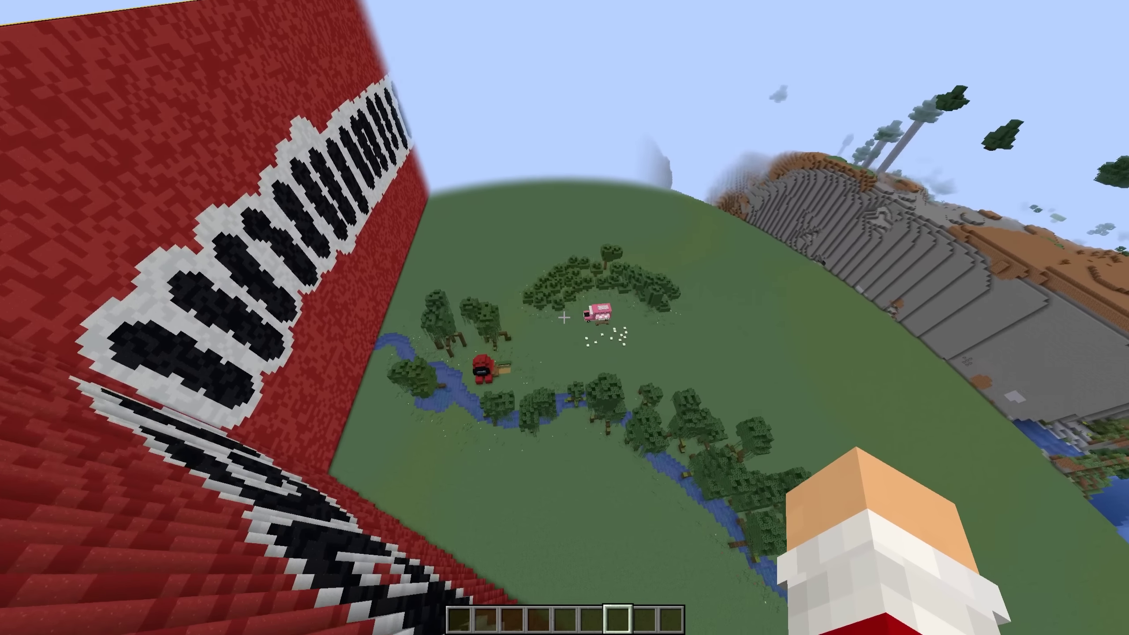
{"action": "key", "text": "w"}
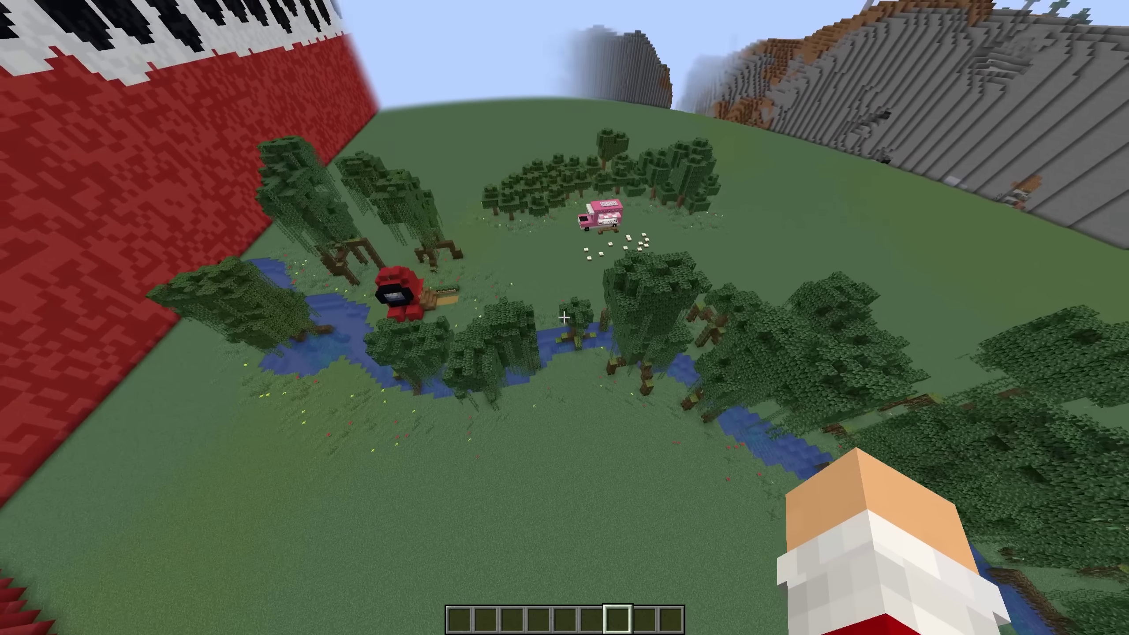
{"action": "key", "text": "w"}
{"action": "key", "text": "F3+n"}
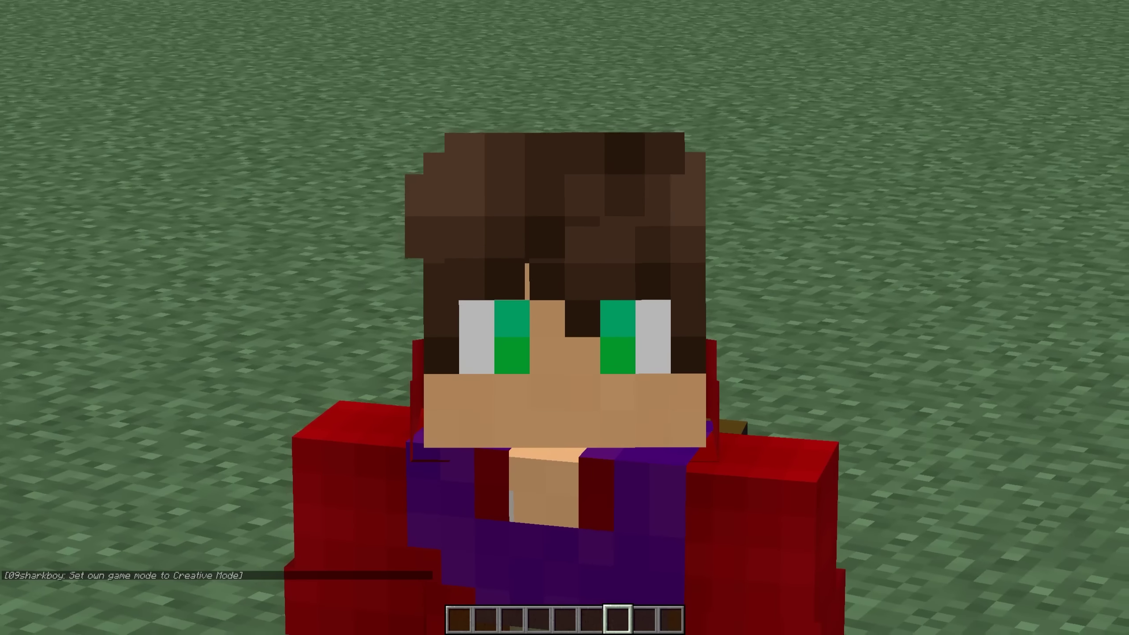
{"action": "key", "text": "w"}
{"action": "key", "text": "w"}
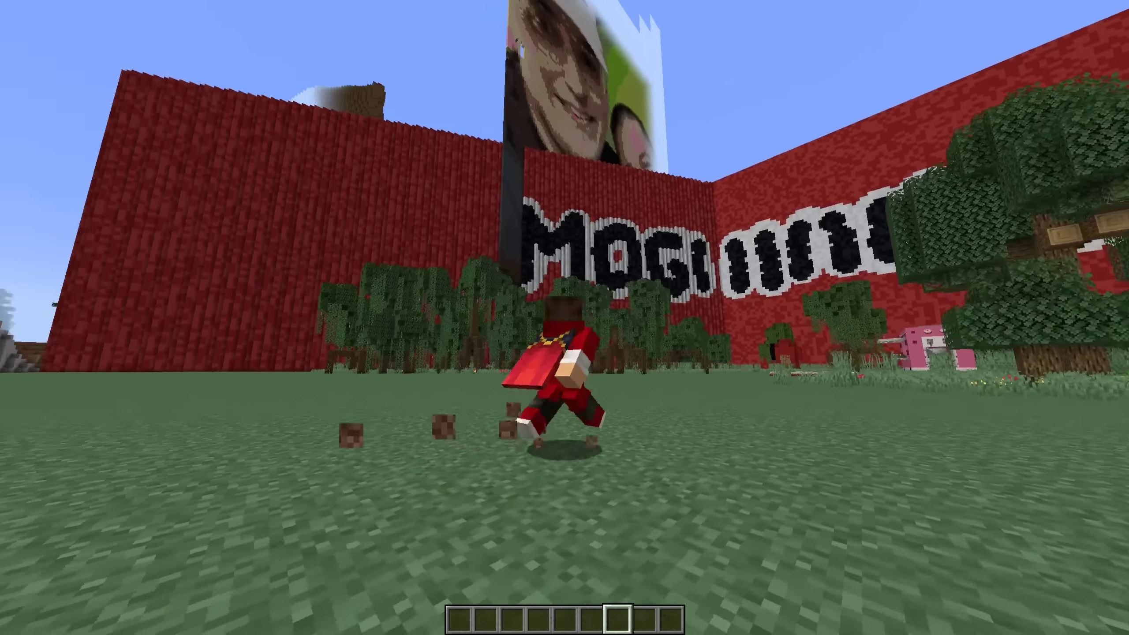
{"action": "key", "text": "F5"}
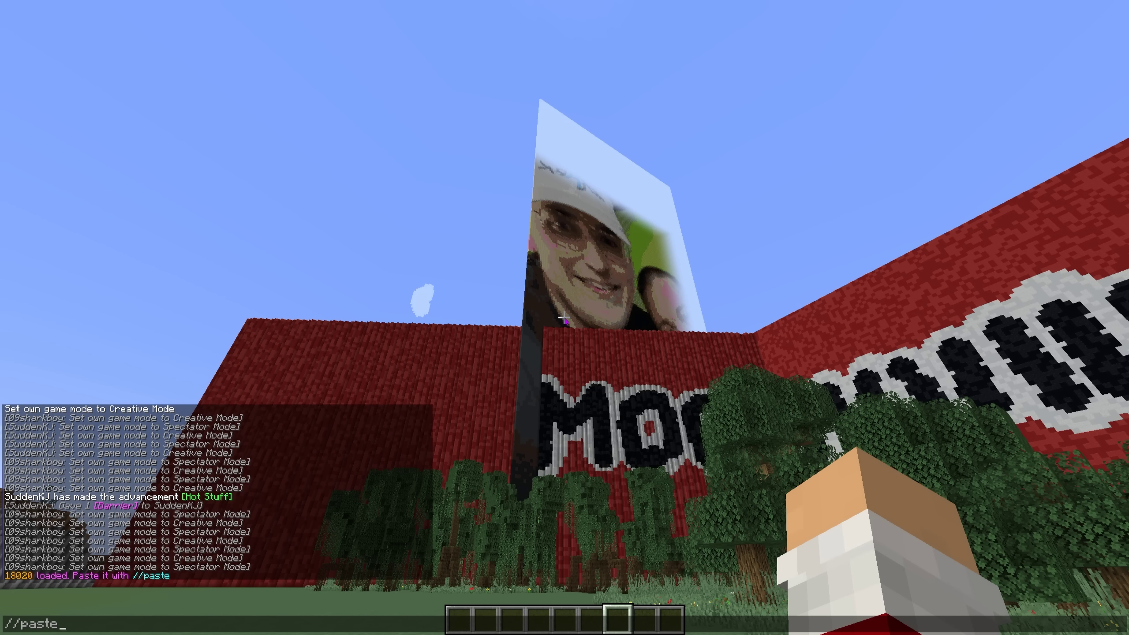
Paste the mushroom-tree house and break a couple of its mushroom stem blocks
{"action": "key", "text": "Return"}
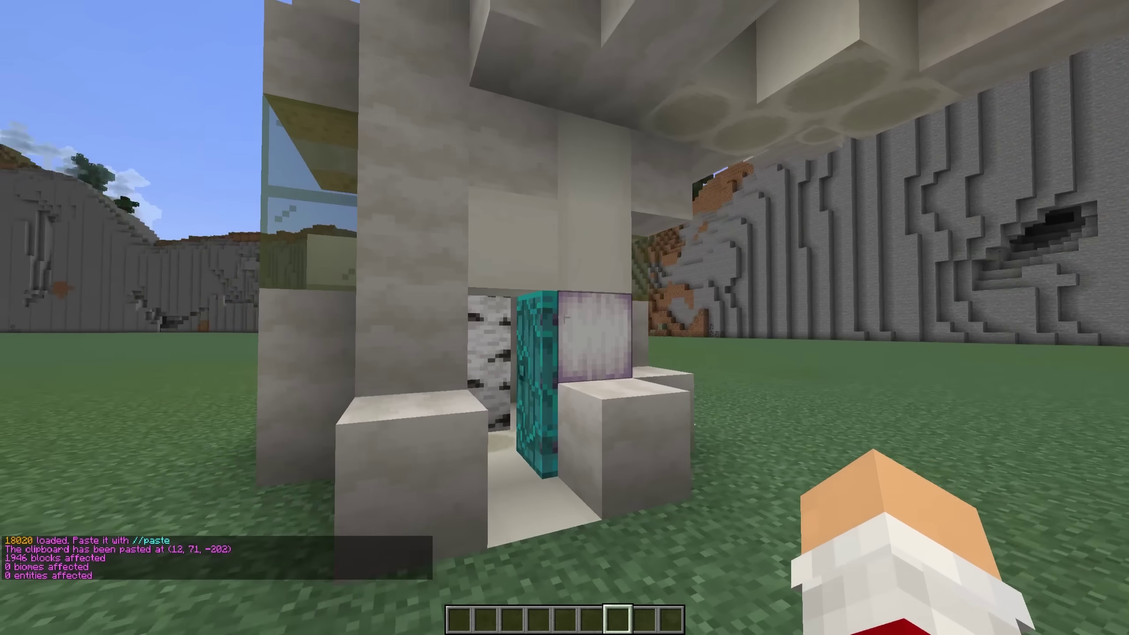
{"action": "key", "text": "e"}
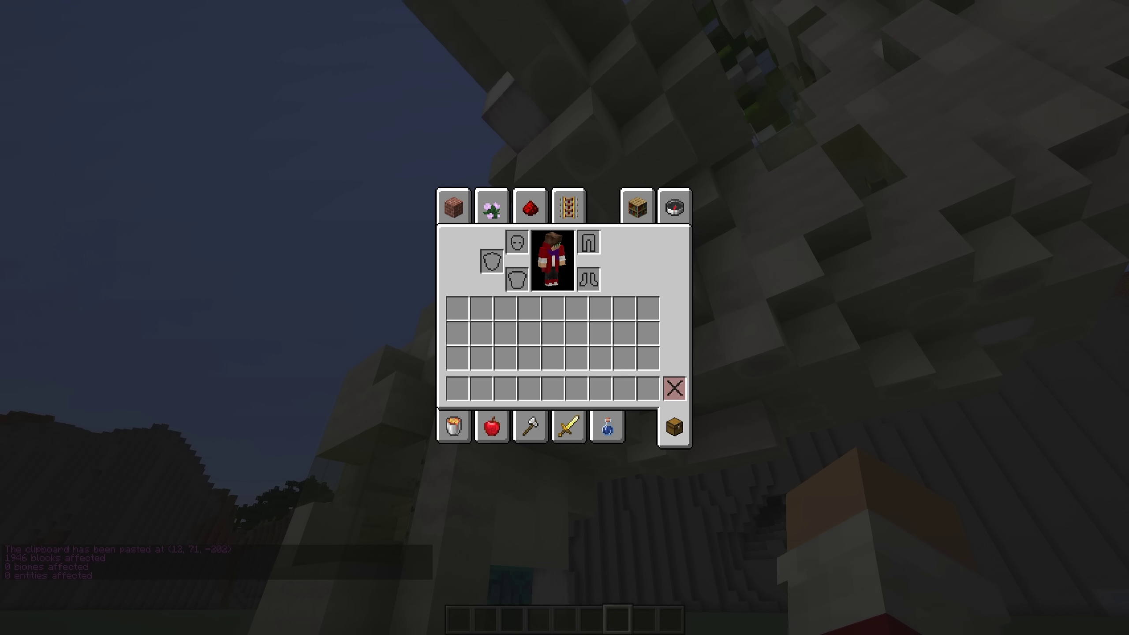
{"action": "key", "text": "e"}
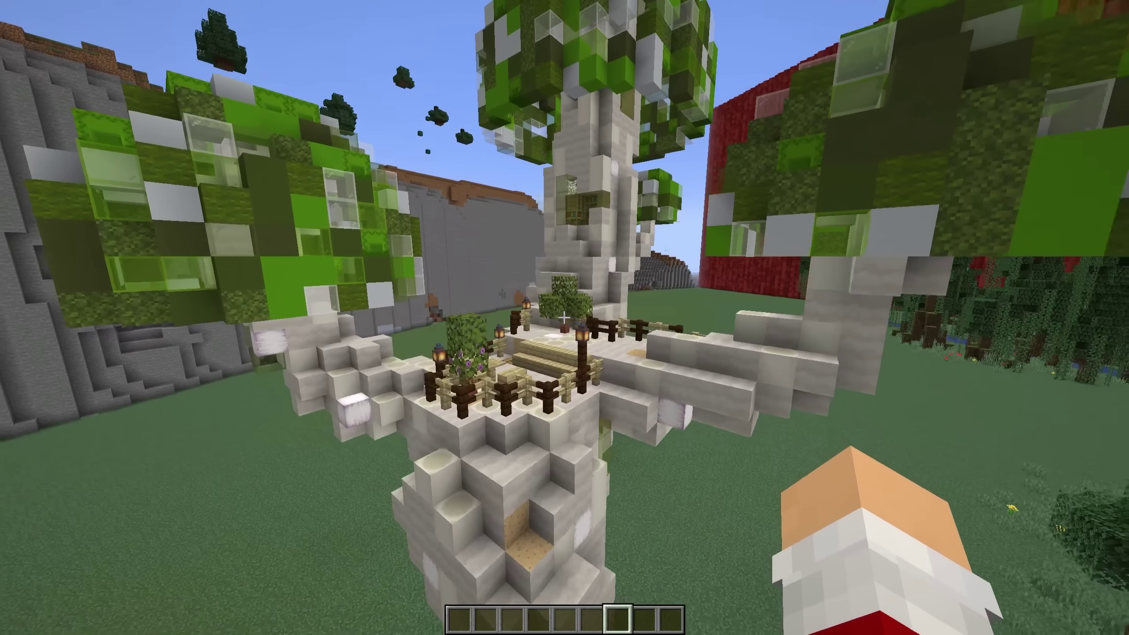
{"action": "middle_click", "coordinate": [564, 318]}
{"action": "left_click", "coordinate": [565, 317]}
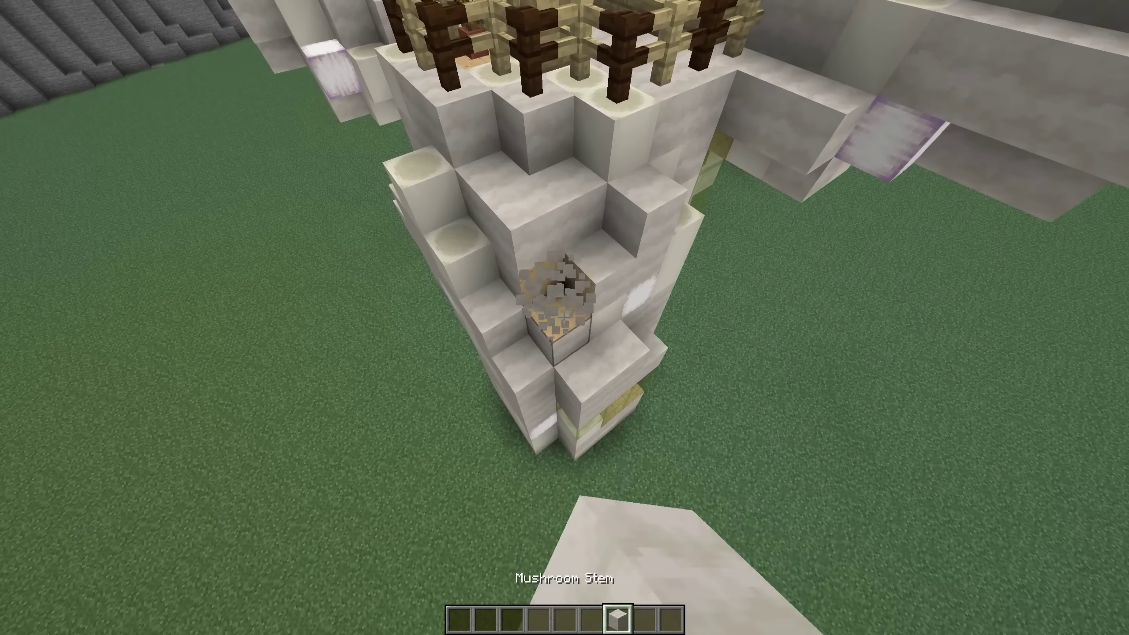
{"action": "left_click", "coordinate": [565, 318]}
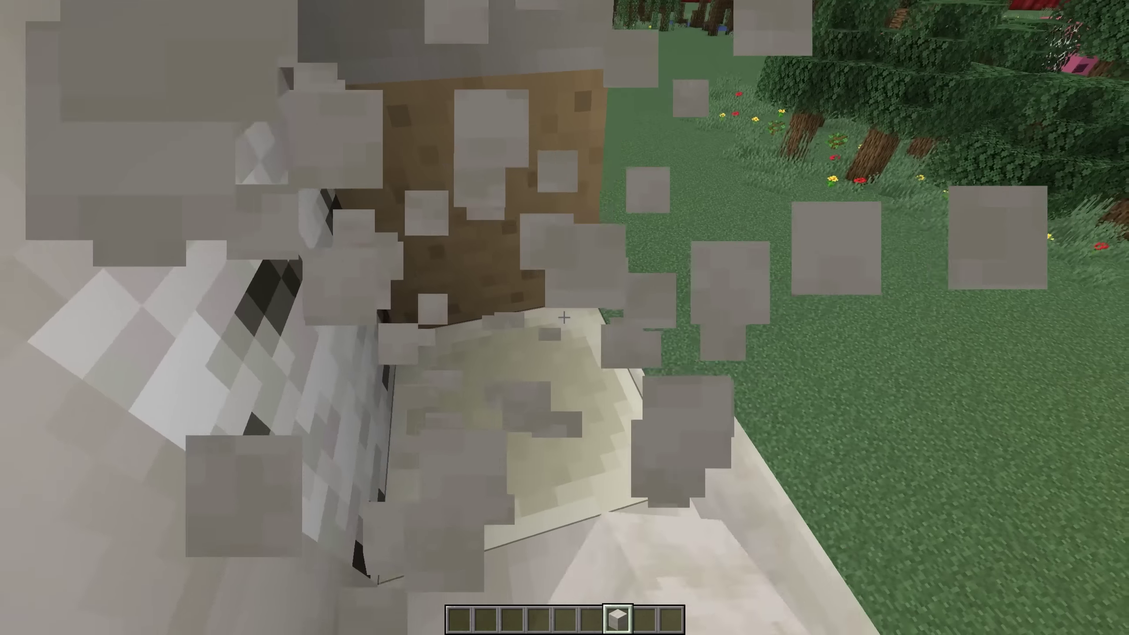
Walk into the house's mossy room and break the redstone on the wall
{"action": "key", "text": "6"}
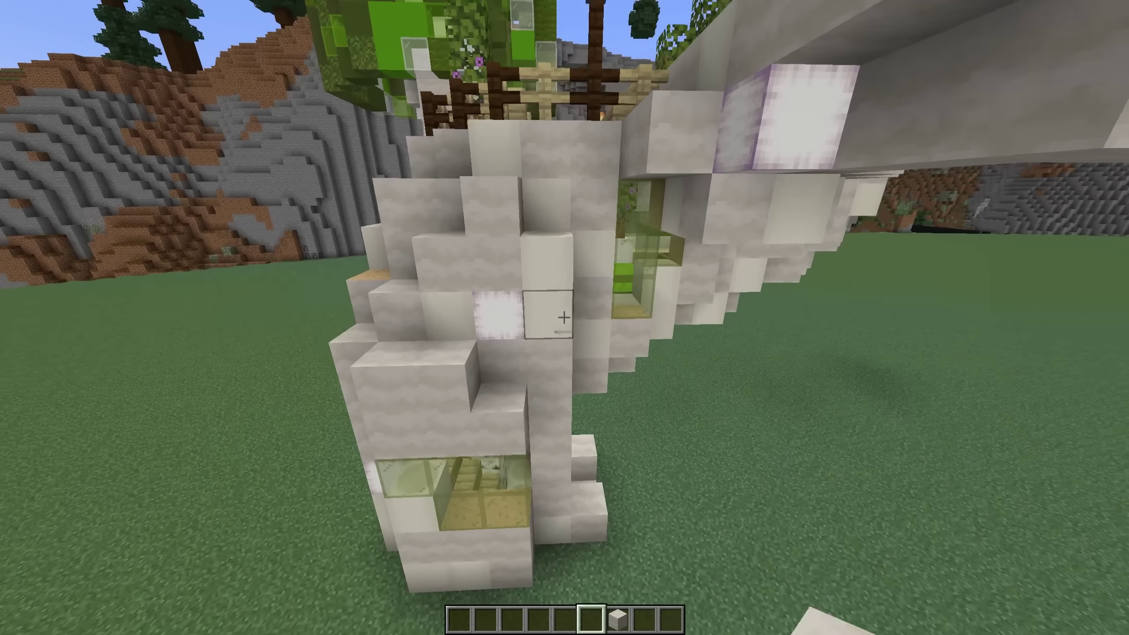
{"action": "key", "text": "w"}
{"action": "key", "text": "w"}
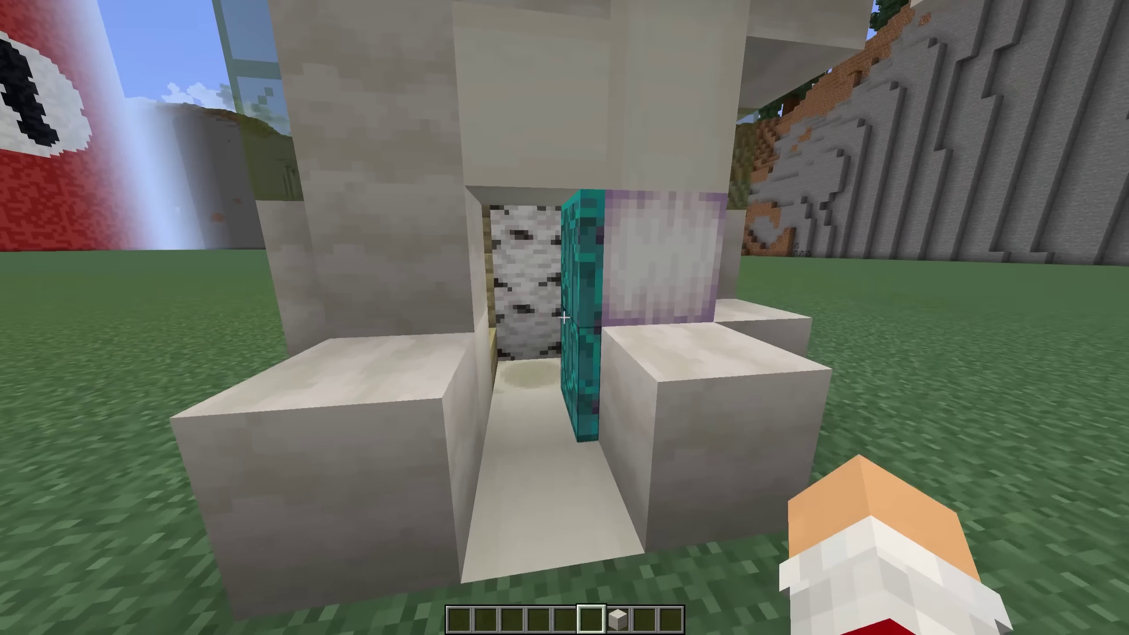
{"action": "key", "text": "w"}
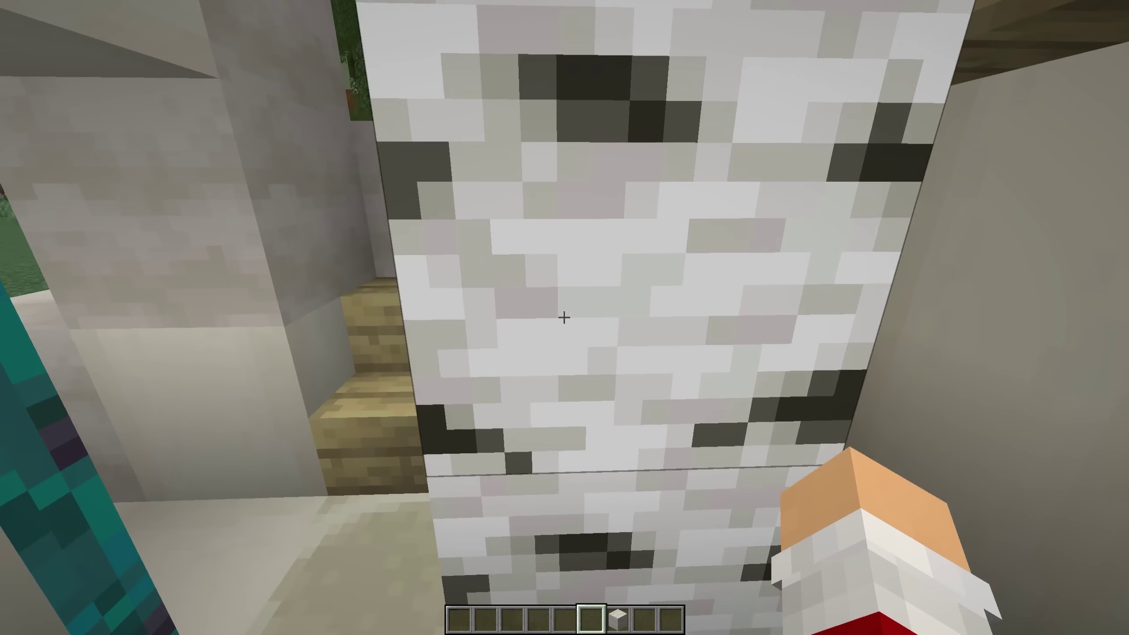
{"action": "key", "text": "w"}
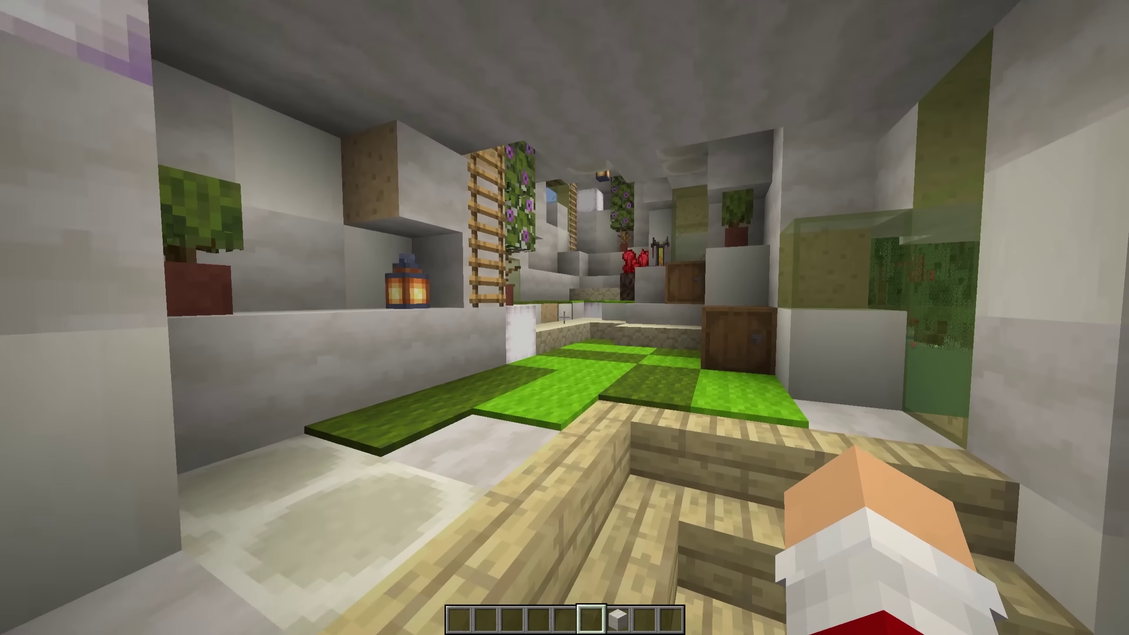
{"action": "key", "text": "w"}
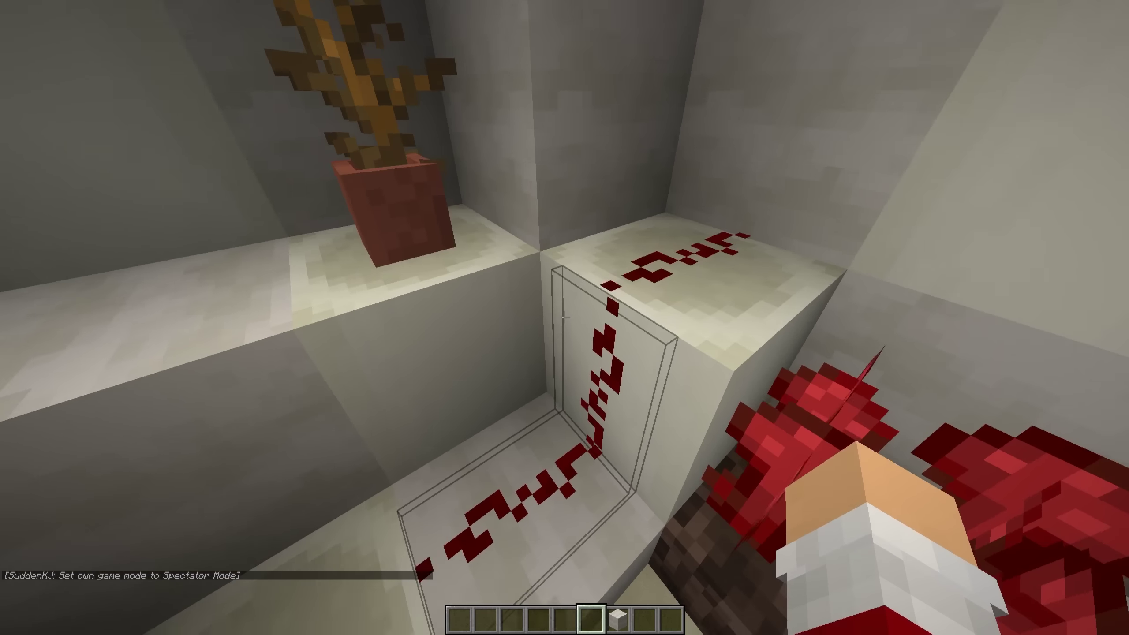
{"action": "left_click", "coordinate": [565, 318]}
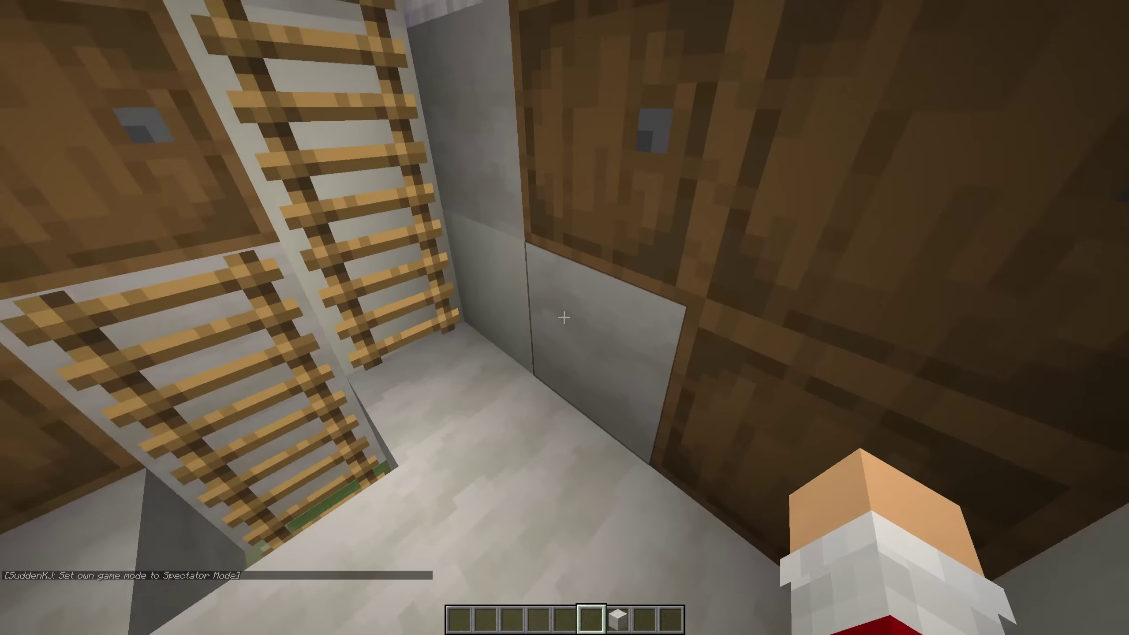
Replace the centre wall plank with crafting tables from the creative inventory
{"action": "key", "text": "e"}
{"action": "left_click", "coordinate": [676, 201]}
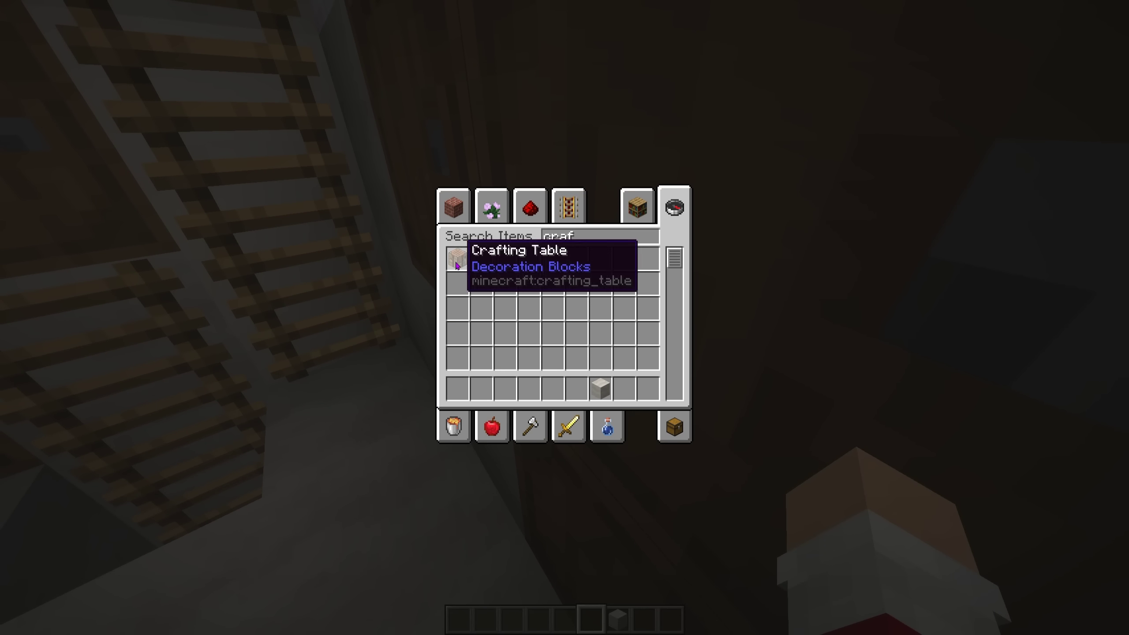
{"action": "key", "text": "9"}
{"action": "key", "text": "e"}
{"action": "key", "text": "9"}
{"action": "left_click", "coordinate": [565, 318]}
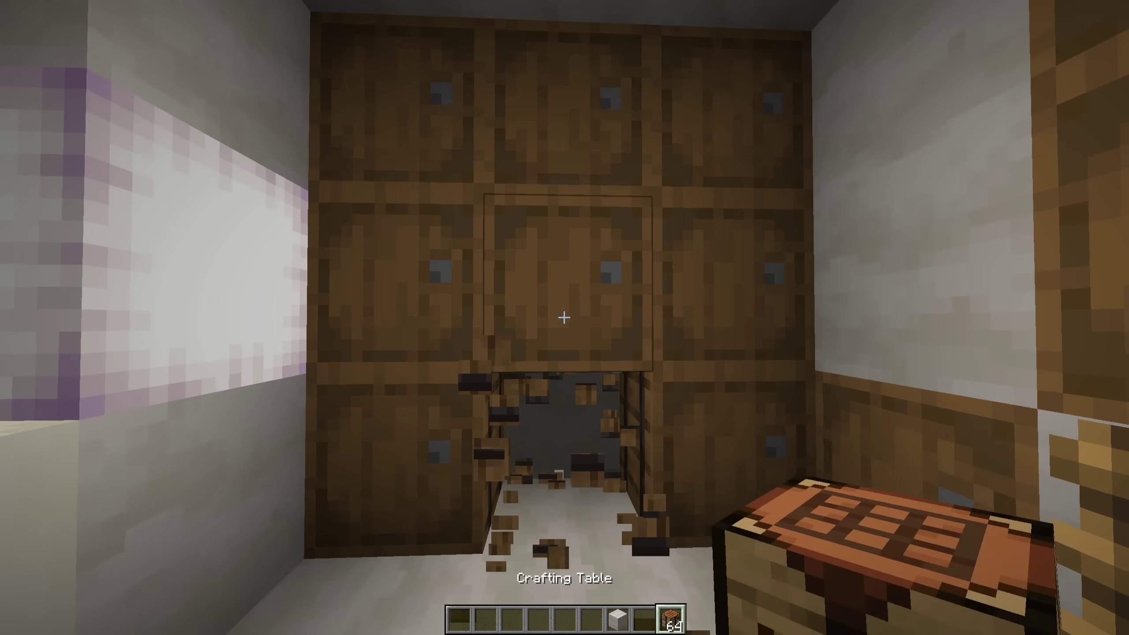
{"action": "right_click", "coordinate": [564, 318]}
{"action": "right_click", "coordinate": [564, 318]}
Take a furnace from the creative inventory and collect the dropped potions
{"action": "key", "text": "e"}
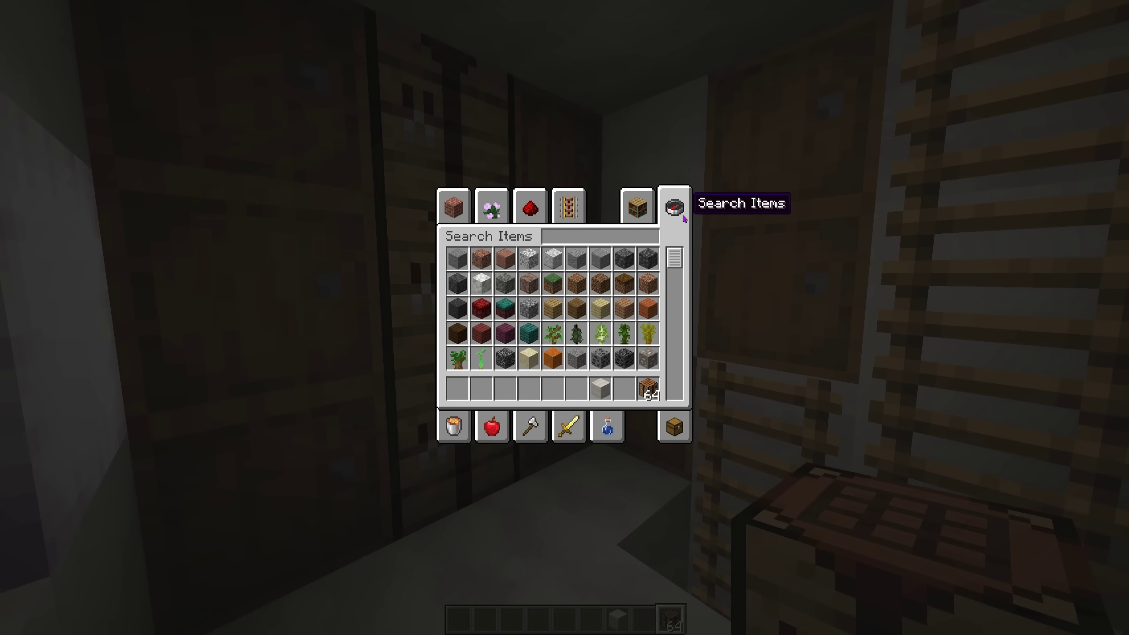
{"action": "key", "text": "9"}
{"action": "key", "text": "e"}
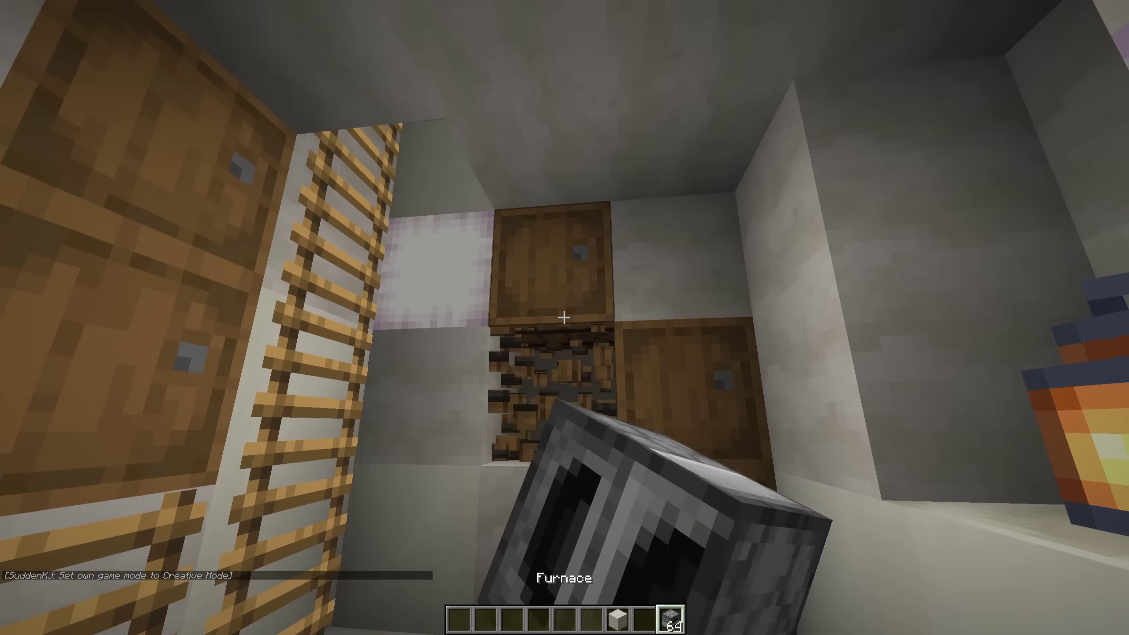
{"action": "key", "text": "w"}
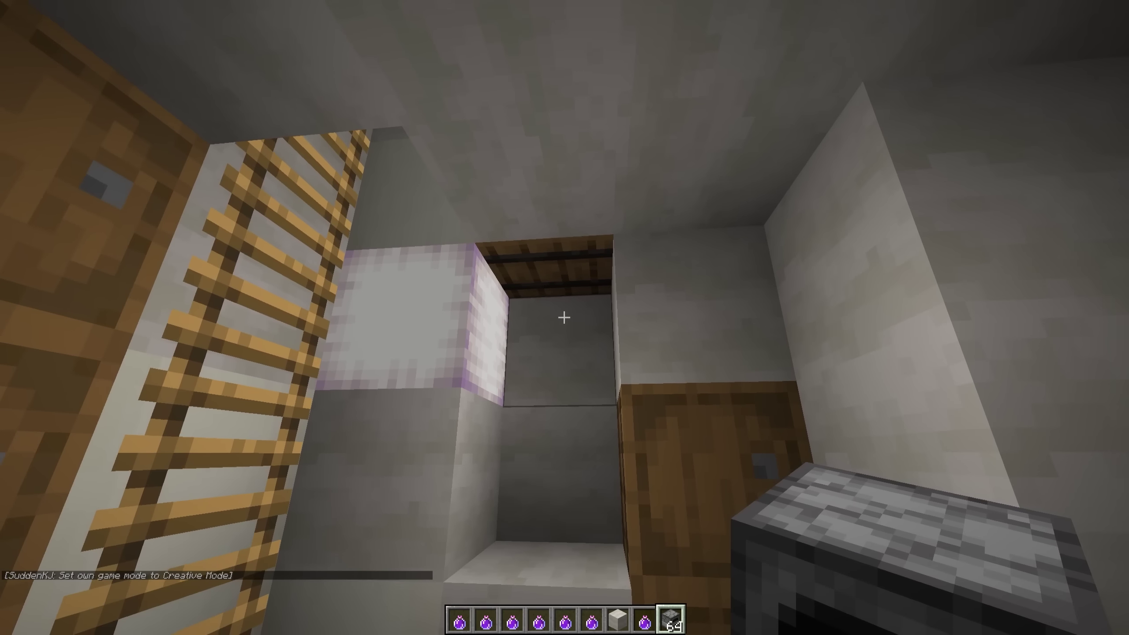
{"action": "key", "text": "e"}
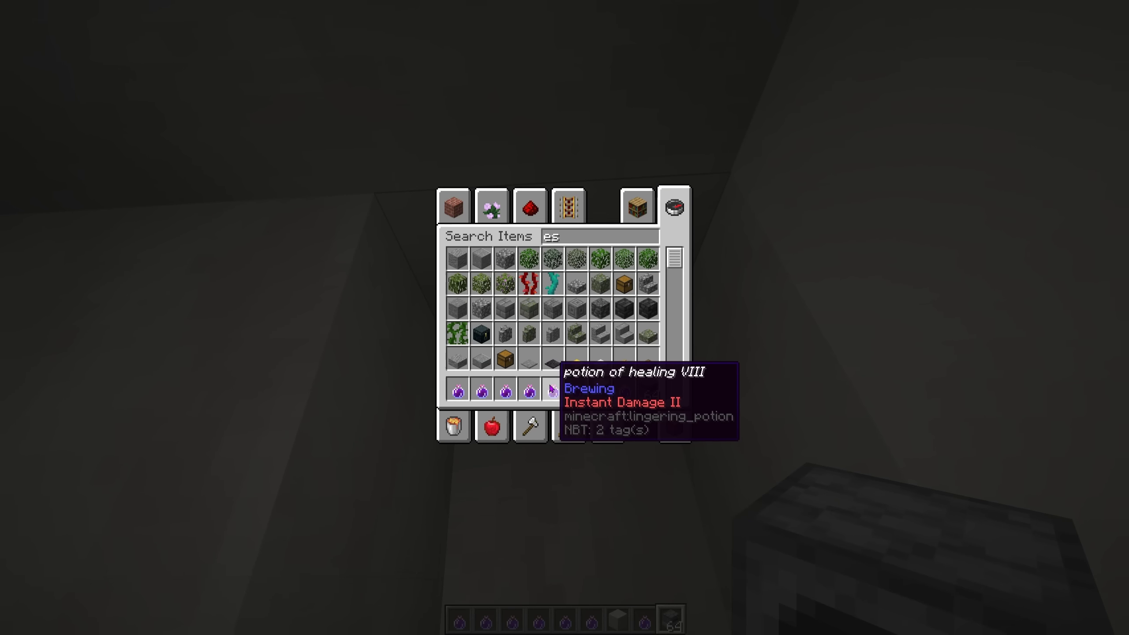
{"action": "key", "text": "e"}
Check the potion barrel, then break it and the barrel above it
{"action": "right_click", "coordinate": [565, 317]}
{"action": "key", "text": "e"}
{"action": "right_click", "coordinate": [564, 318]}
{"action": "key", "text": "e"}
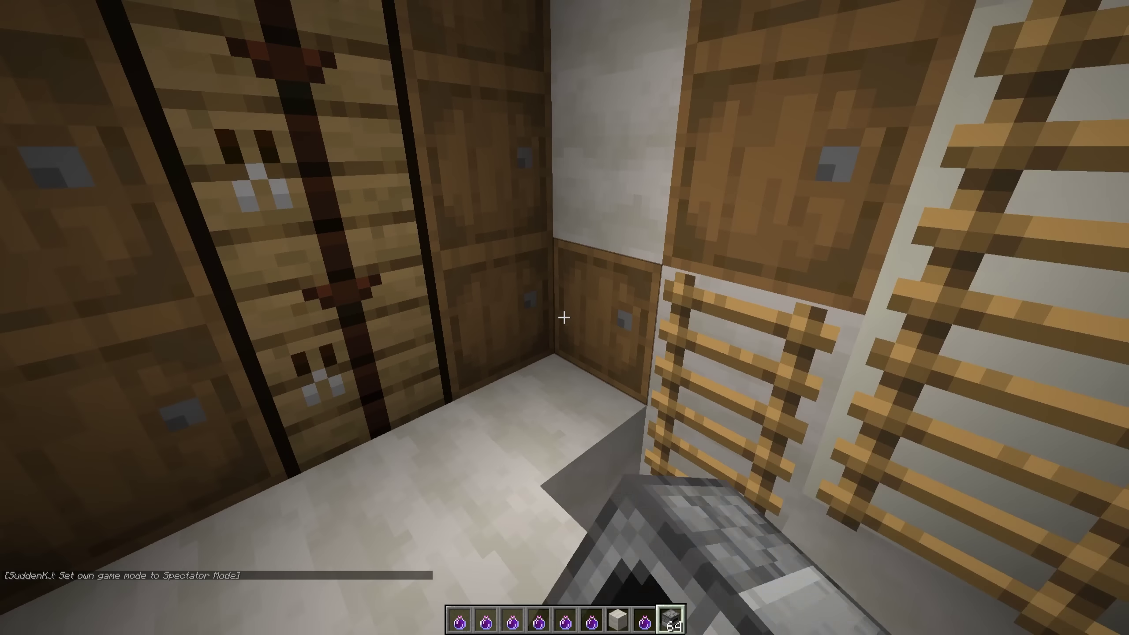
{"action": "right_click", "coordinate": [565, 317]}
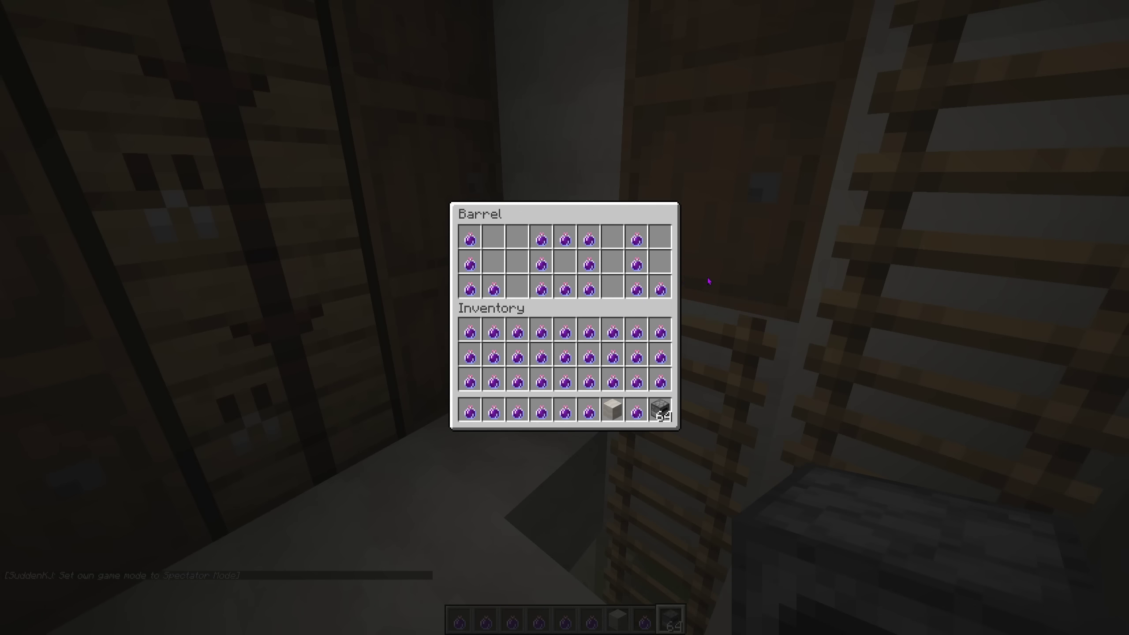
{"action": "key", "text": "e"}
{"action": "left_click", "coordinate": [564, 318]}
{"action": "left_click", "coordinate": [565, 318]}
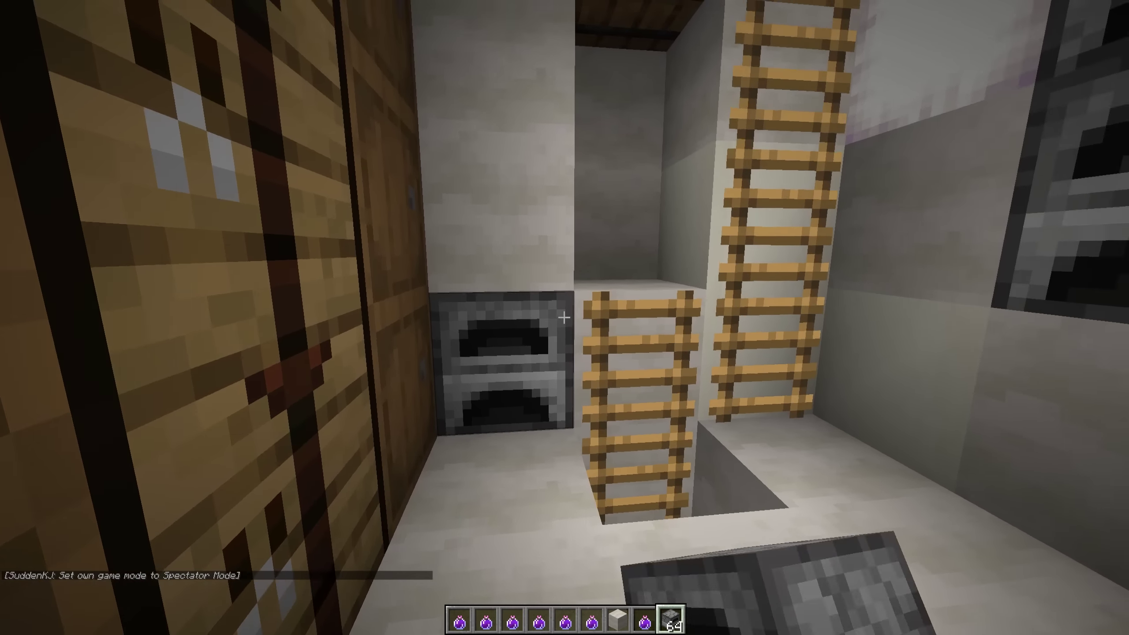
Return to Creative, break the nether brick block, and look inside two barrels
{"action": "key", "text": "F3+n"}
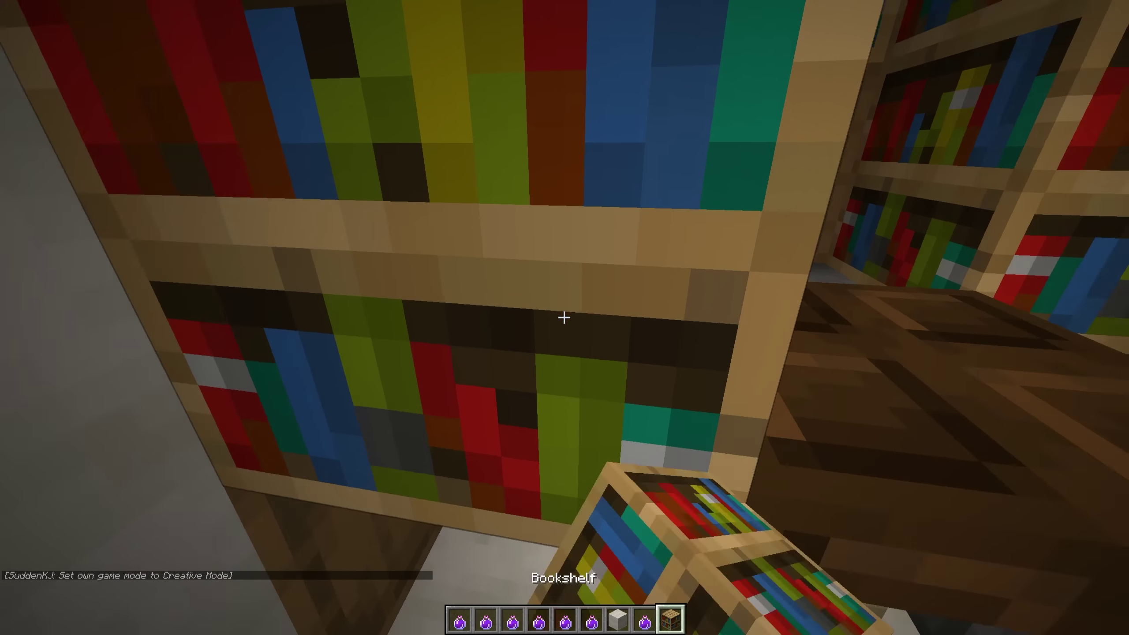
{"action": "right_click", "coordinate": [565, 318]}
{"action": "key", "text": "Escape"}
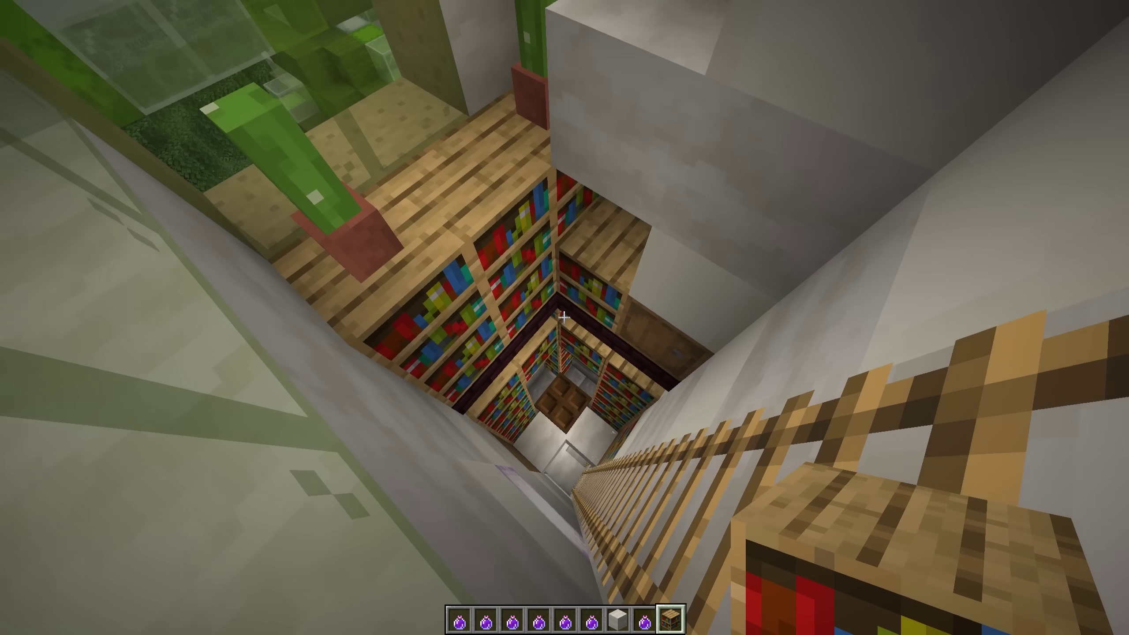
{"action": "left_click", "coordinate": [565, 317]}
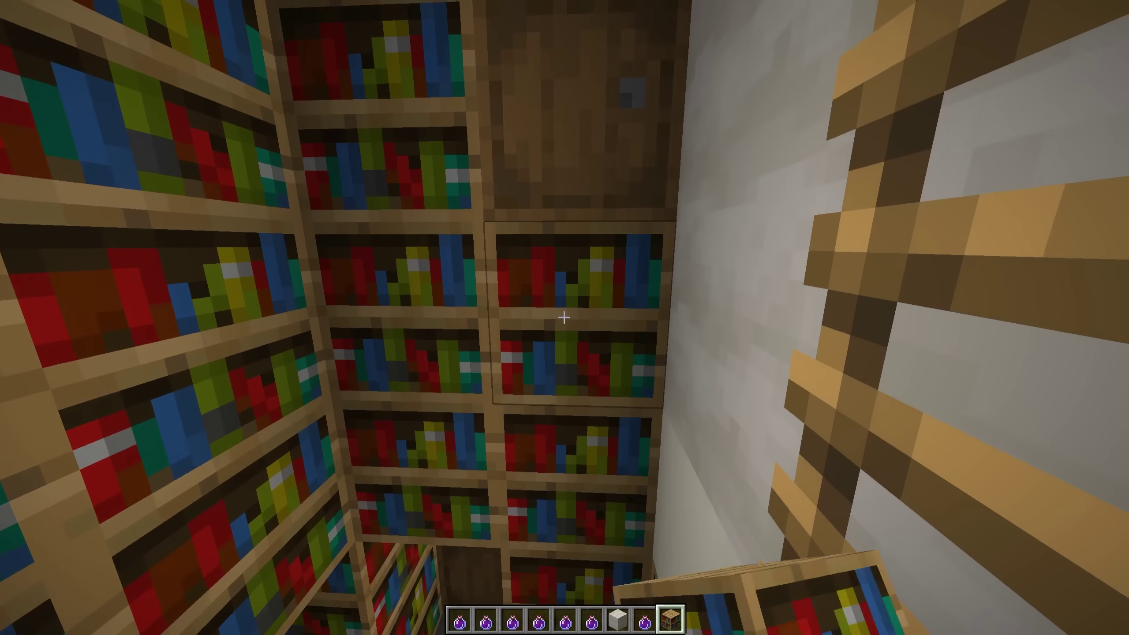
{"action": "right_click", "coordinate": [564, 317]}
{"action": "key", "text": "Escape"}
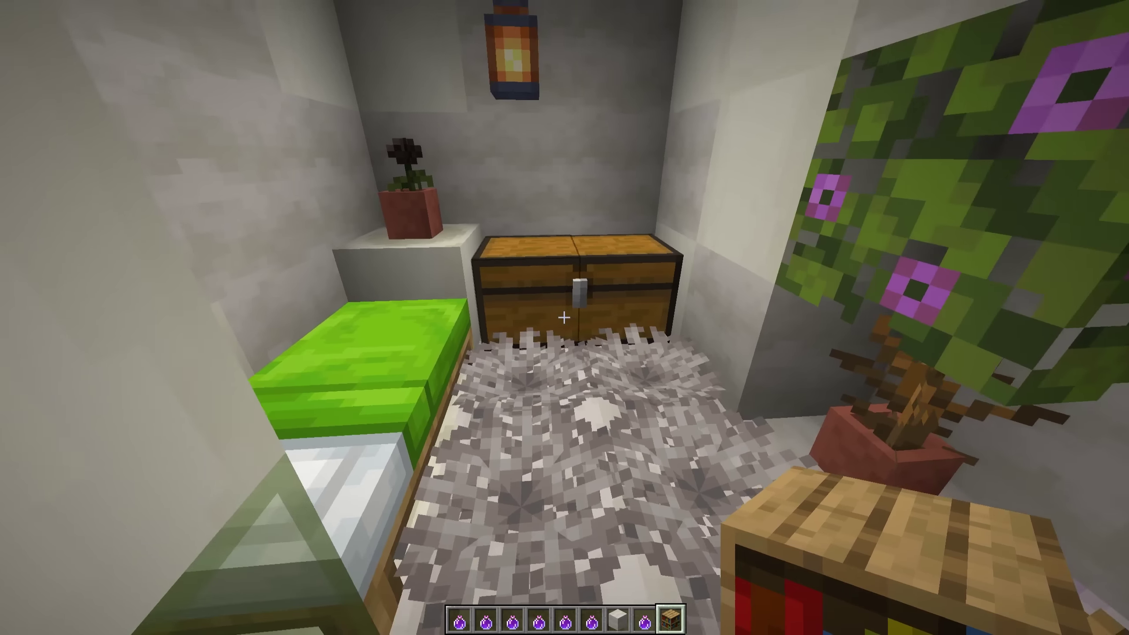
Open the chest beside the bed, select Mushroom Stem, and climb the ladder shaft
{"action": "right_click", "coordinate": [564, 318]}
{"action": "key", "text": "Escape"}
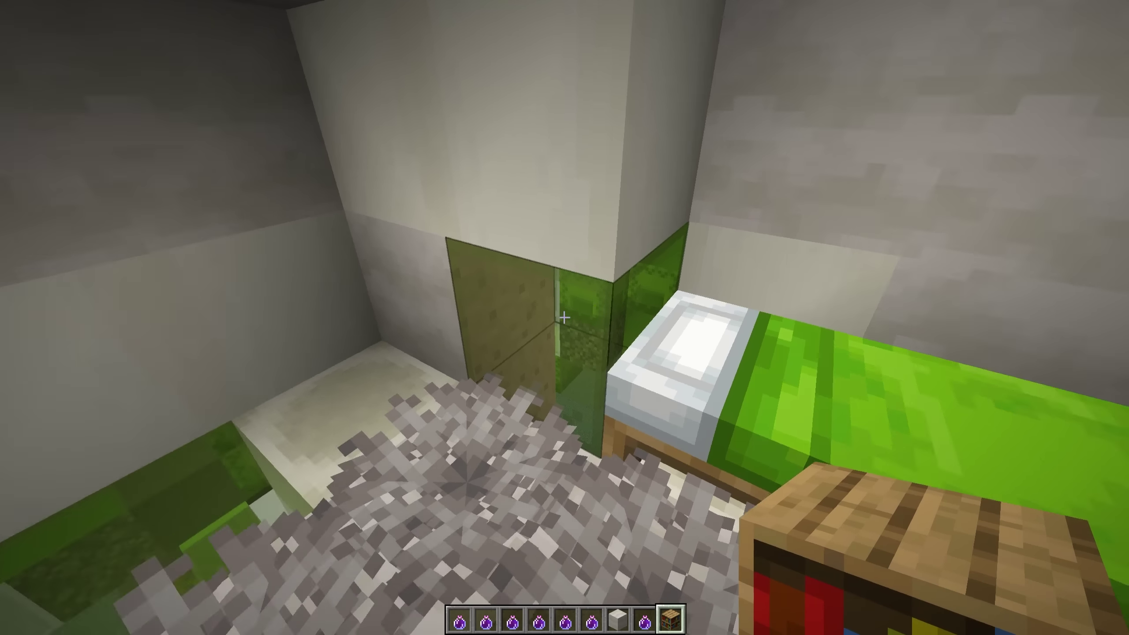
{"action": "key", "text": "7"}
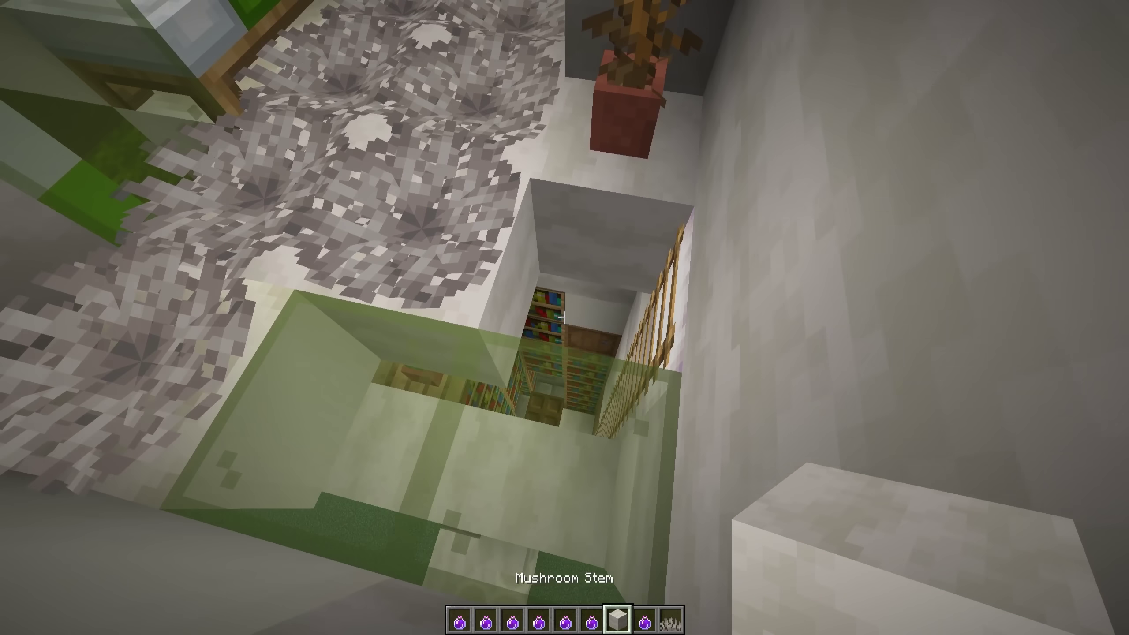
{"action": "key", "text": "w"}
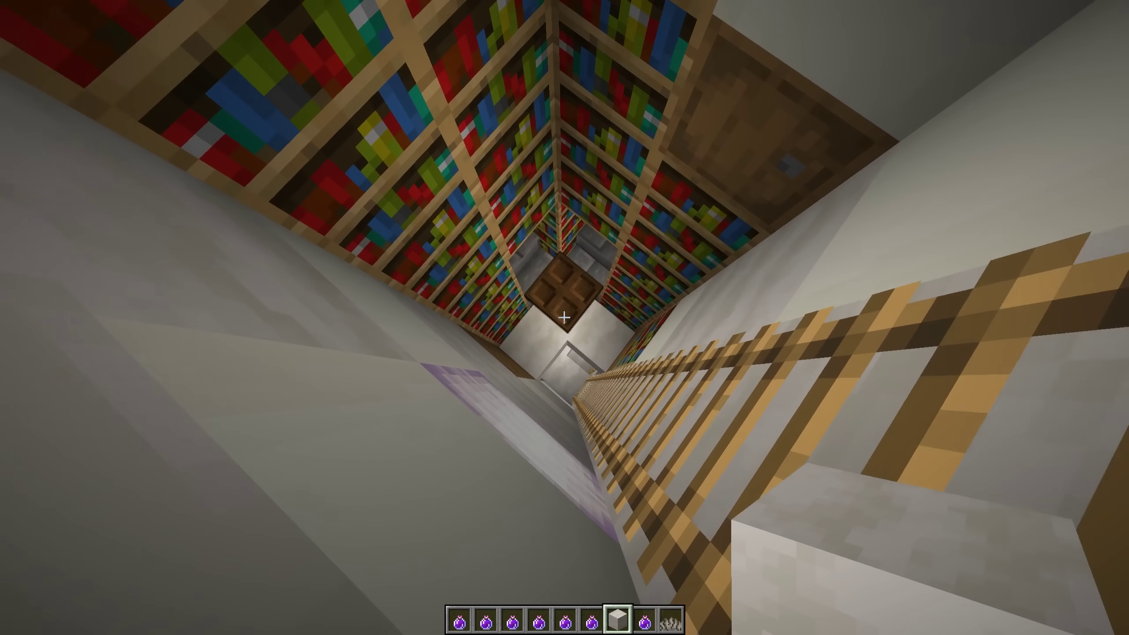
{"action": "key", "text": "w"}
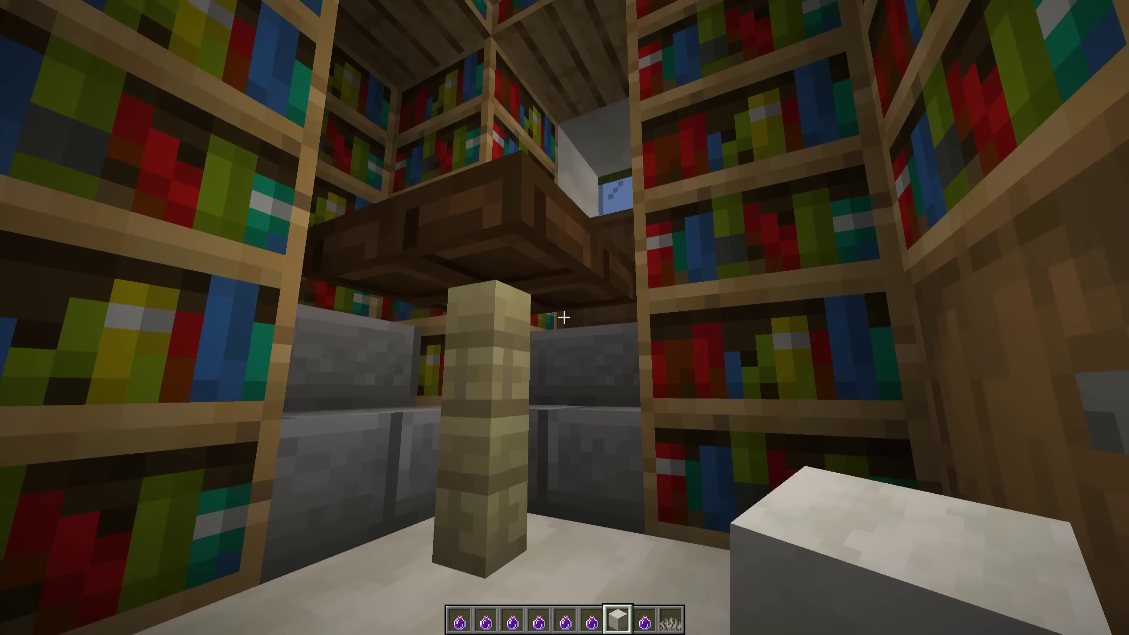
{"action": "key", "text": "w"}
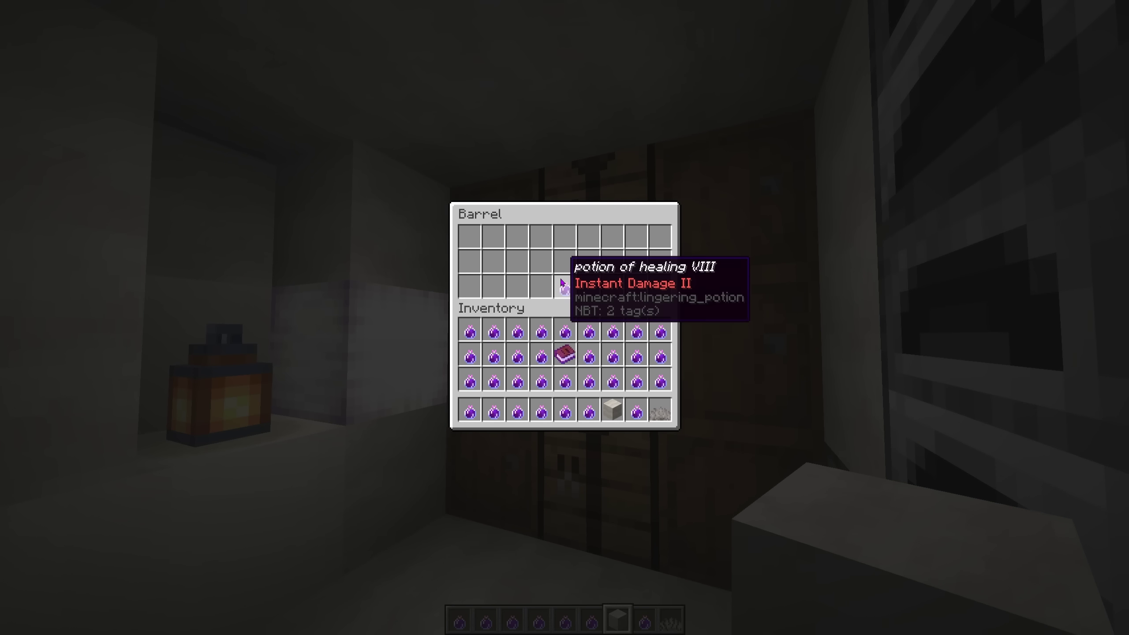
Close the book barrel and put potions into the potion barrel
{"action": "key", "text": "e"}
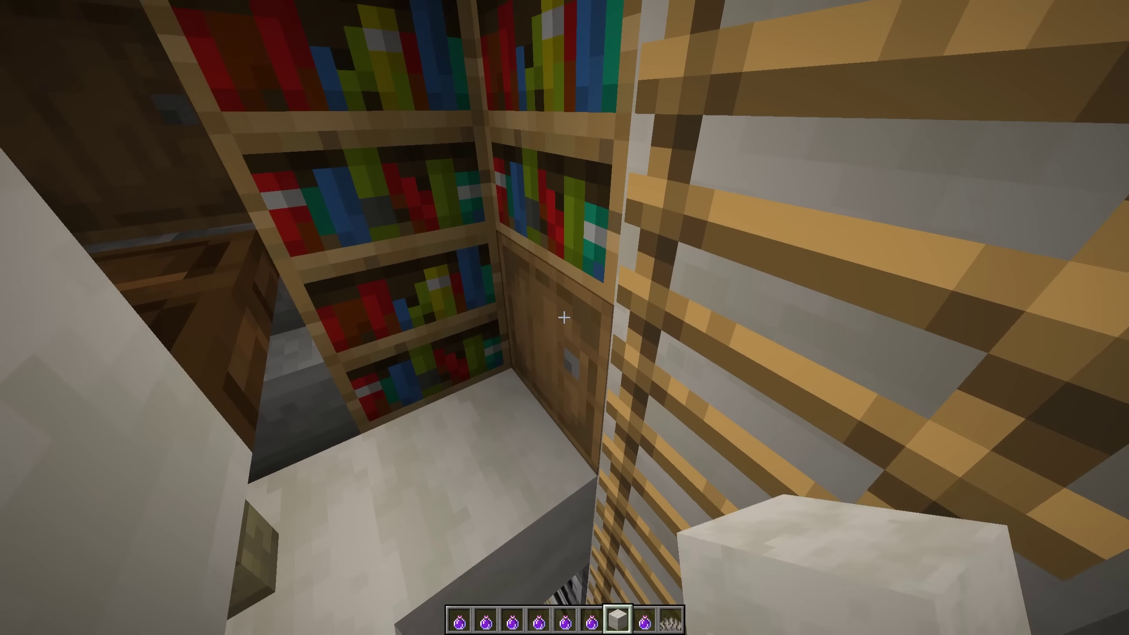
{"action": "right_click", "coordinate": [565, 318]}
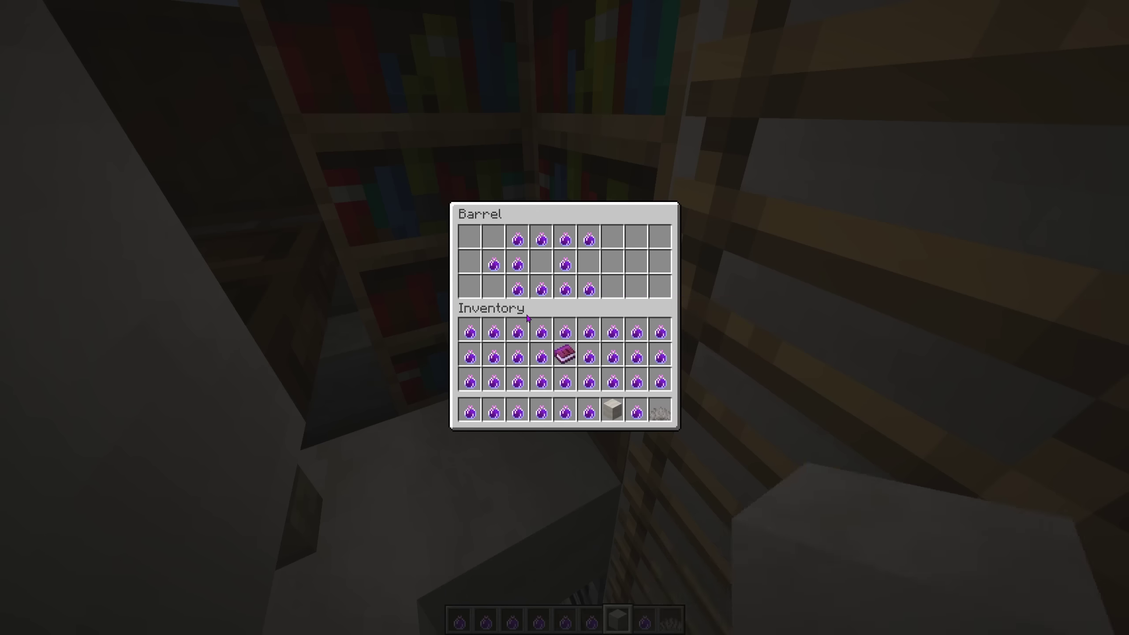
{"action": "key", "text": "e"}
{"action": "left_click", "coordinate": [565, 318]}
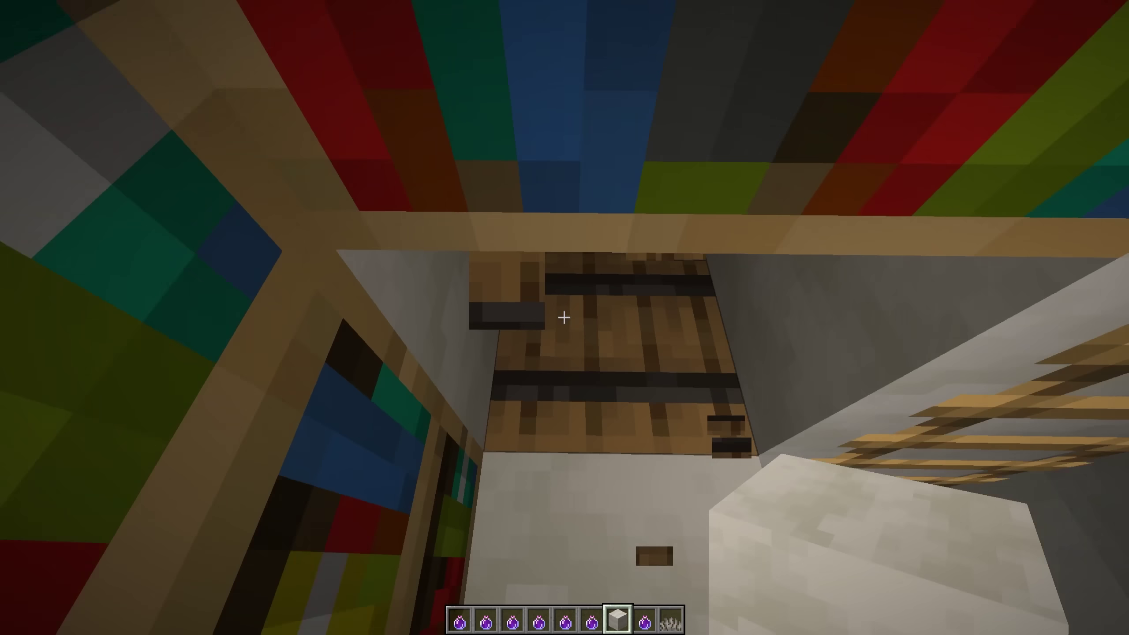
Clear the potions and remaining items from the hotbar, then drop through the floor hole
{"action": "key", "text": "e"}
{"action": "left_click", "coordinate": [673, 426]}
{"action": "left_click", "coordinate": [673, 390], "text": "shift"}
{"action": "key", "text": "e"}
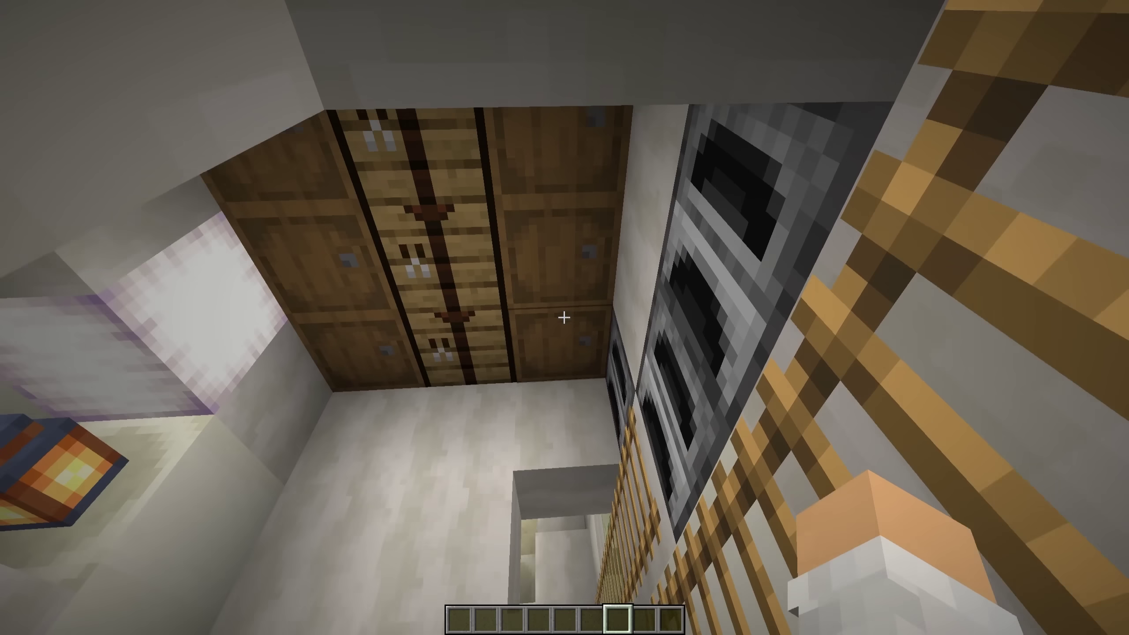
{"action": "key", "text": "w"}
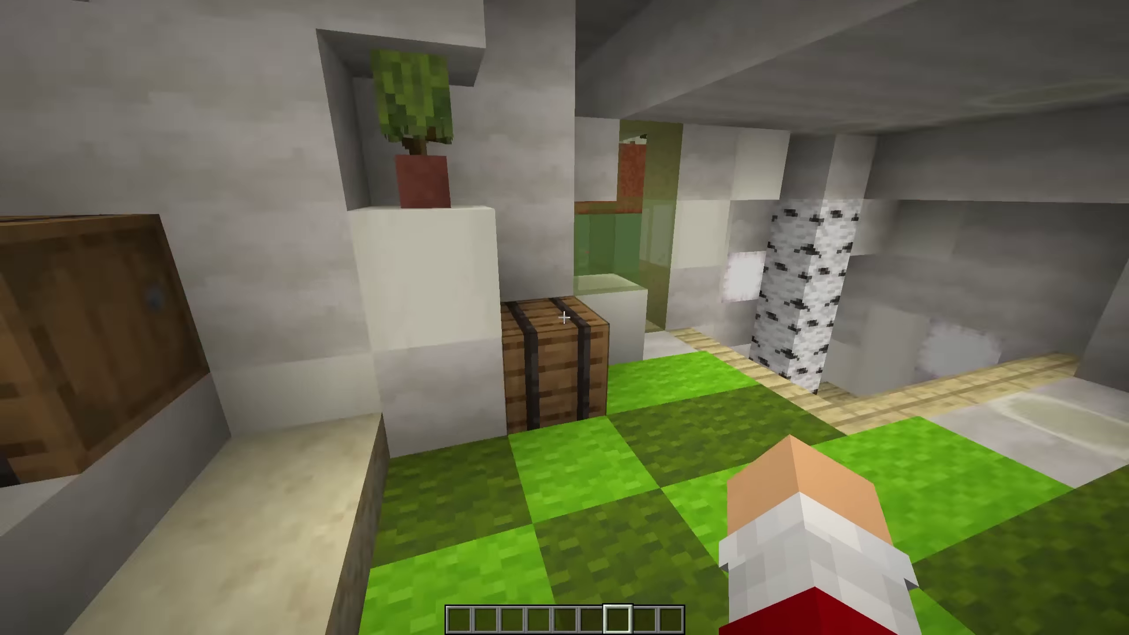
Climb the ladder onto the patio, fly around the mushroom statue, and toggle F5 view
{"action": "key", "text": "w"}
{"action": "key", "text": "w"}
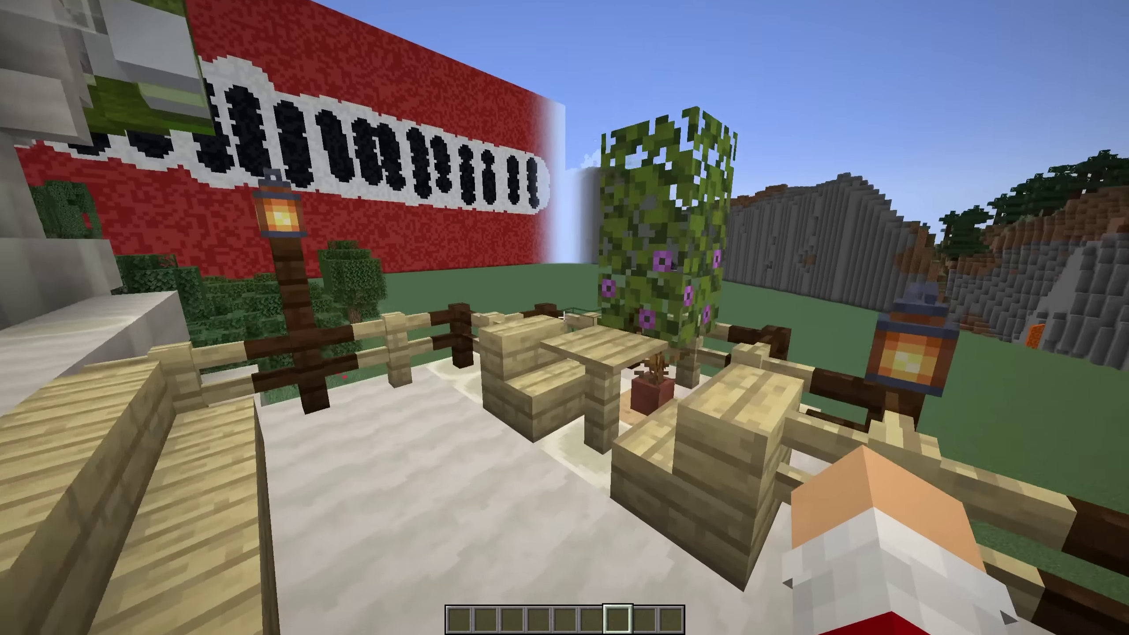
{"action": "key", "text": "w"}
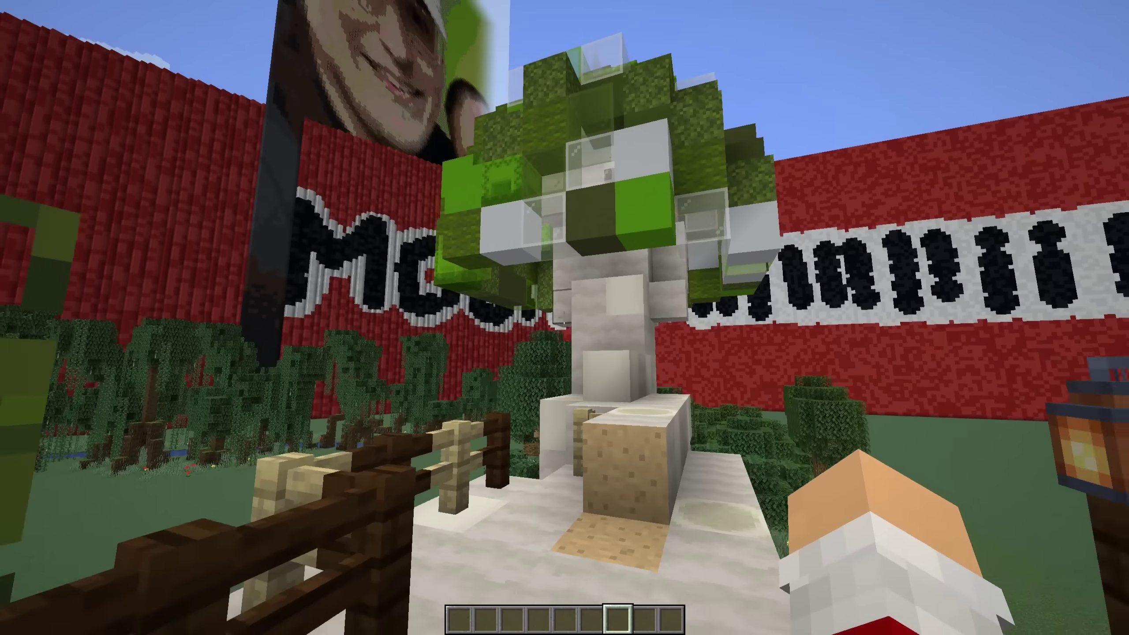
{"action": "key", "text": "w"}
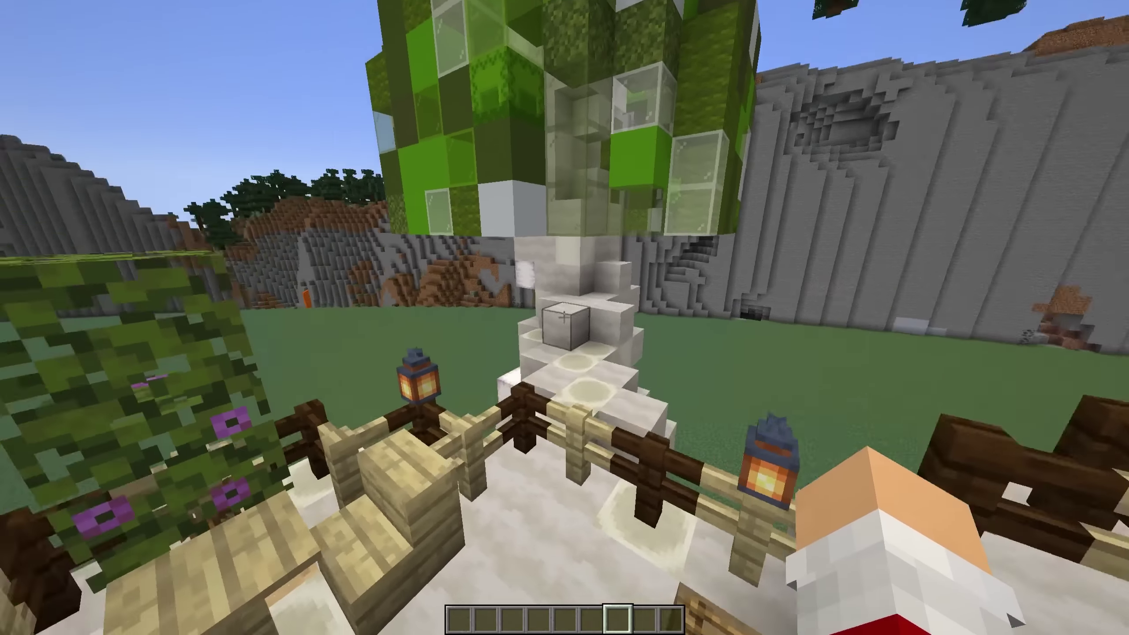
{"action": "key", "text": "w"}
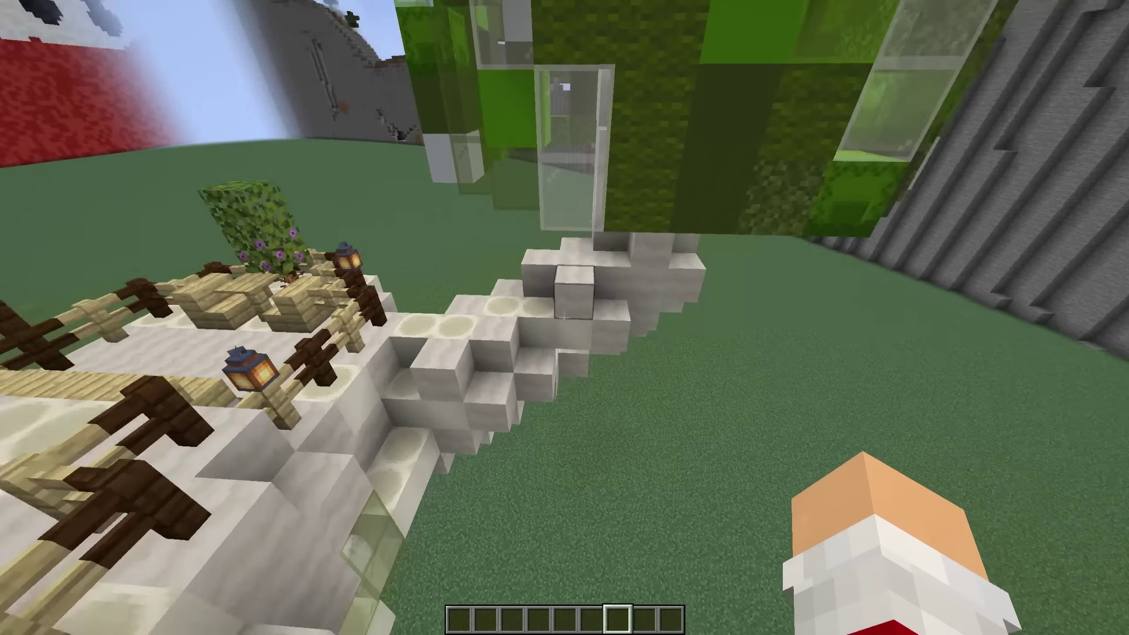
{"action": "key", "text": "F5"}
{"action": "key", "text": "F5"}
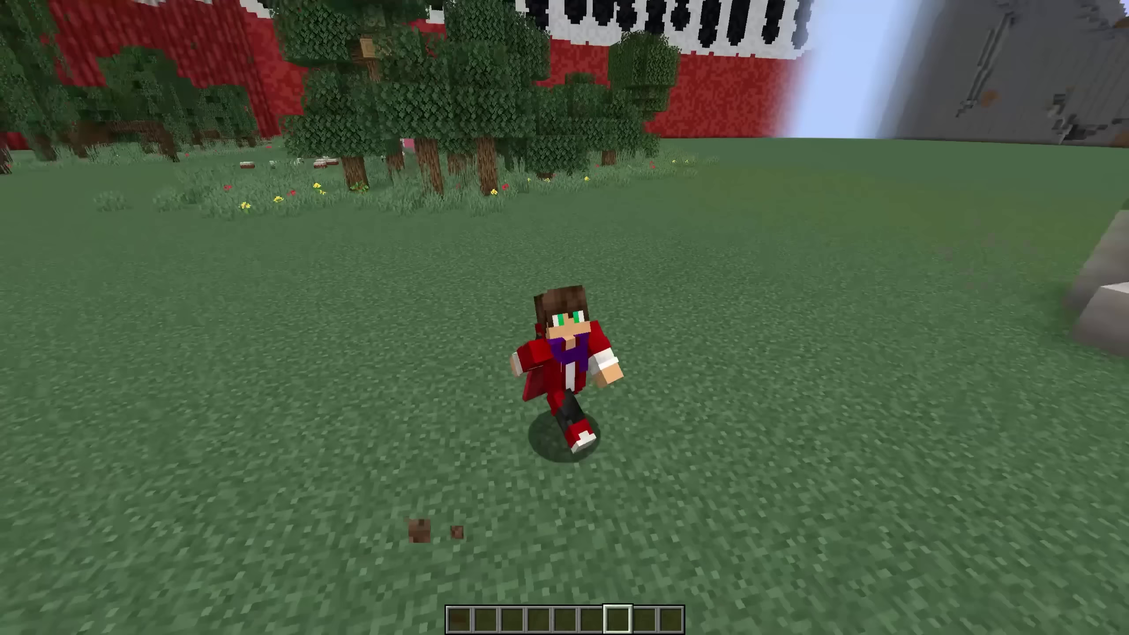
{"action": "key", "text": "F5"}
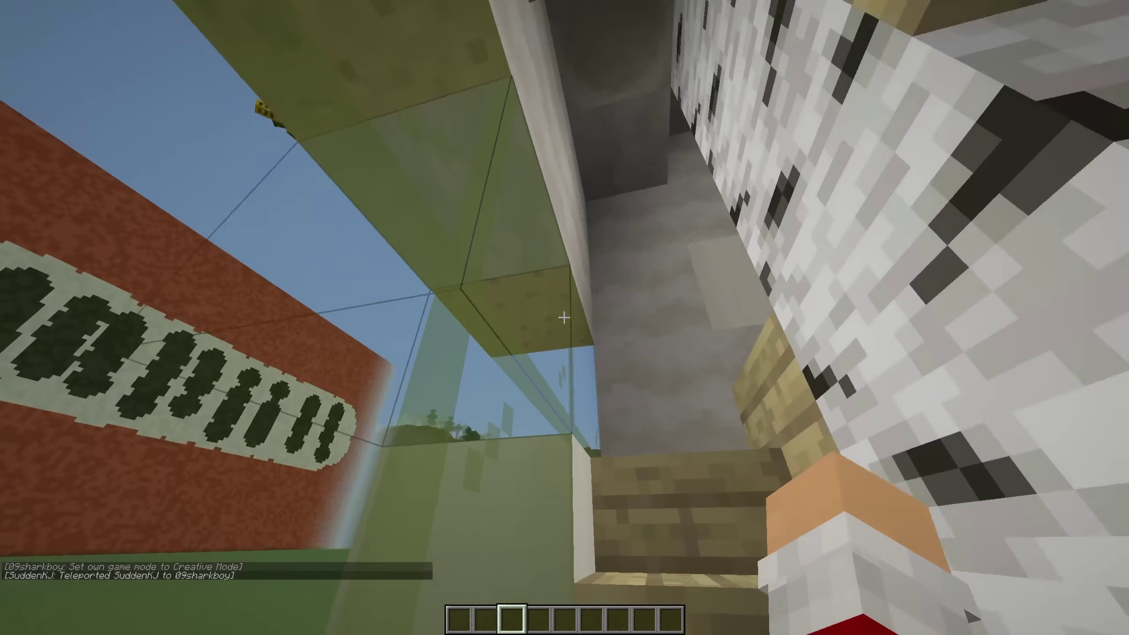
Walk down the stairs to the red MOGI wall and pass into it in Spectator mode
{"action": "key", "text": "w"}
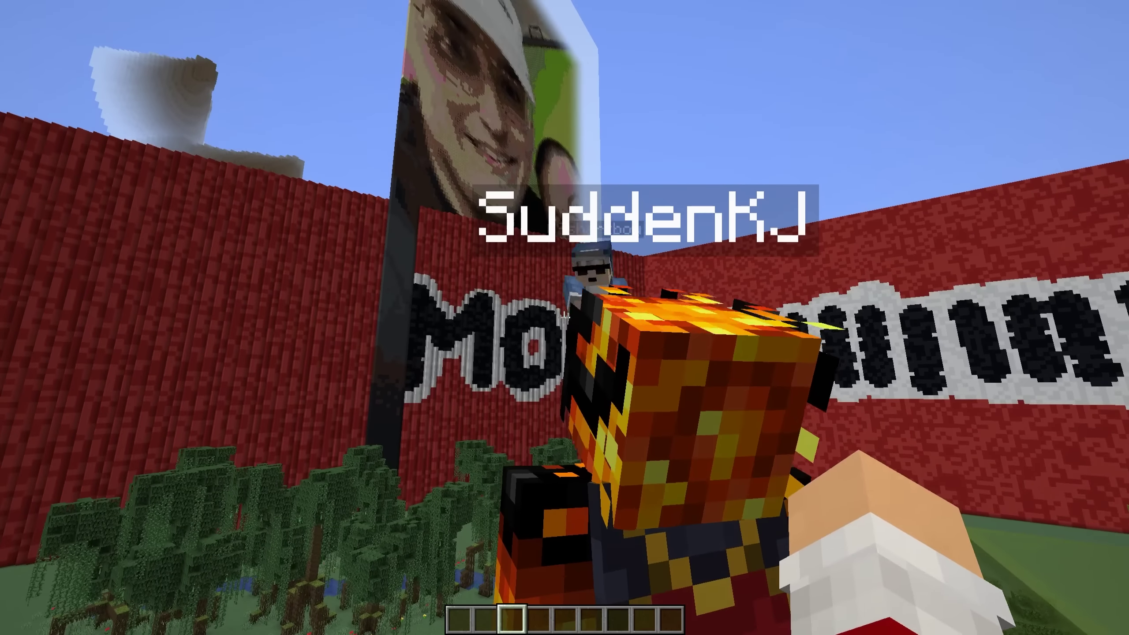
{"action": "key", "text": "w"}
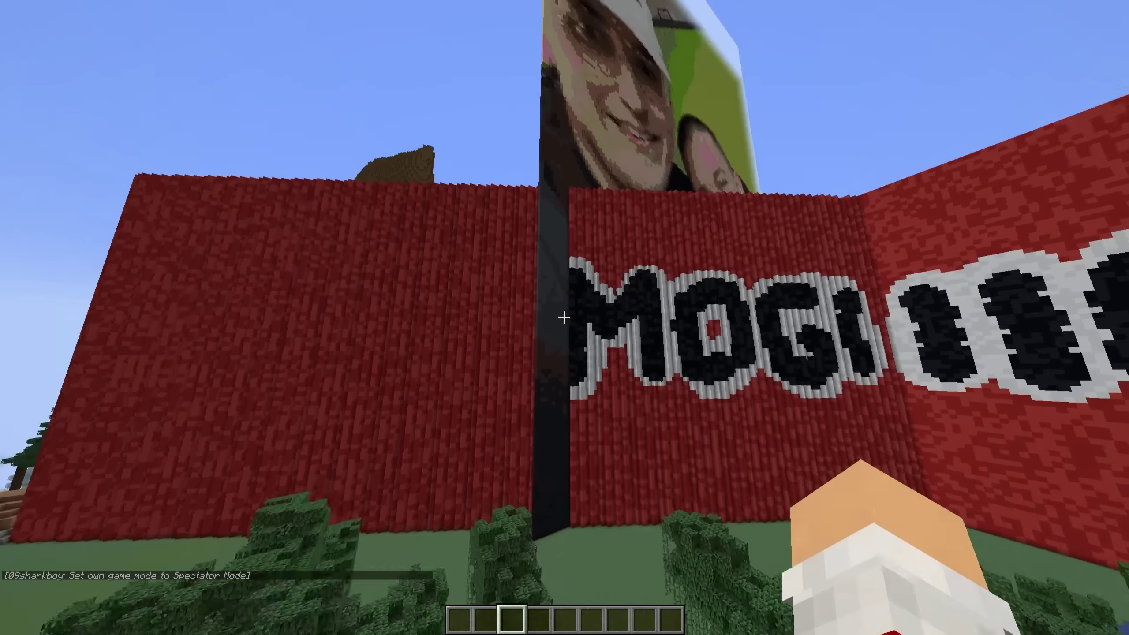
{"action": "key", "text": "F3+n"}
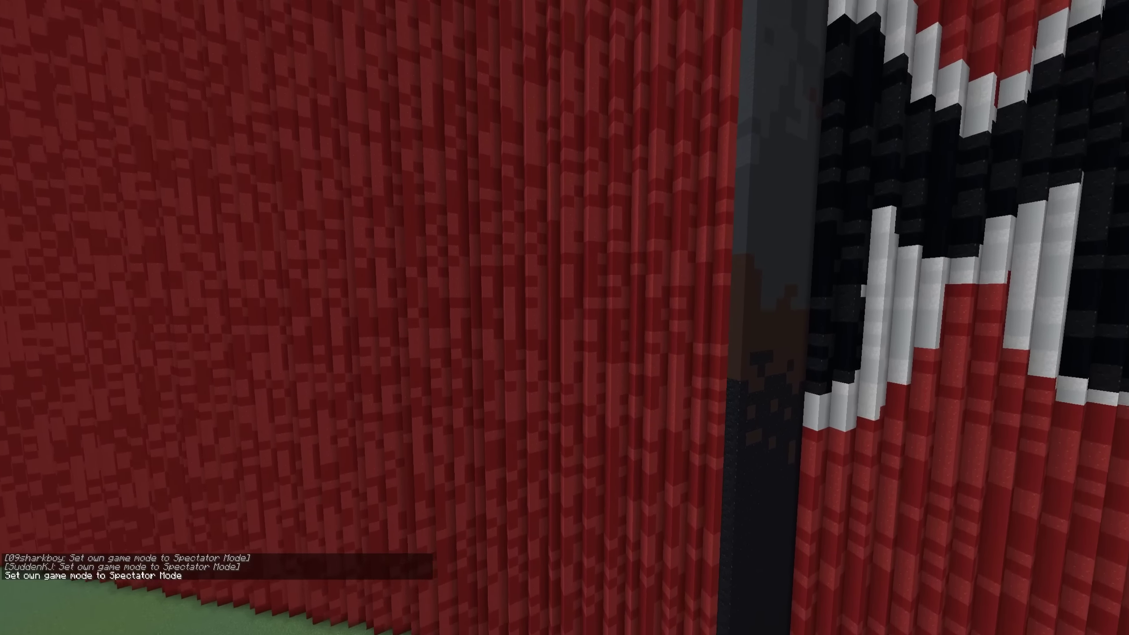
Return to Creative, back away to view the whole selfie wall, then return to first-person
{"action": "key", "text": "F3+n"}
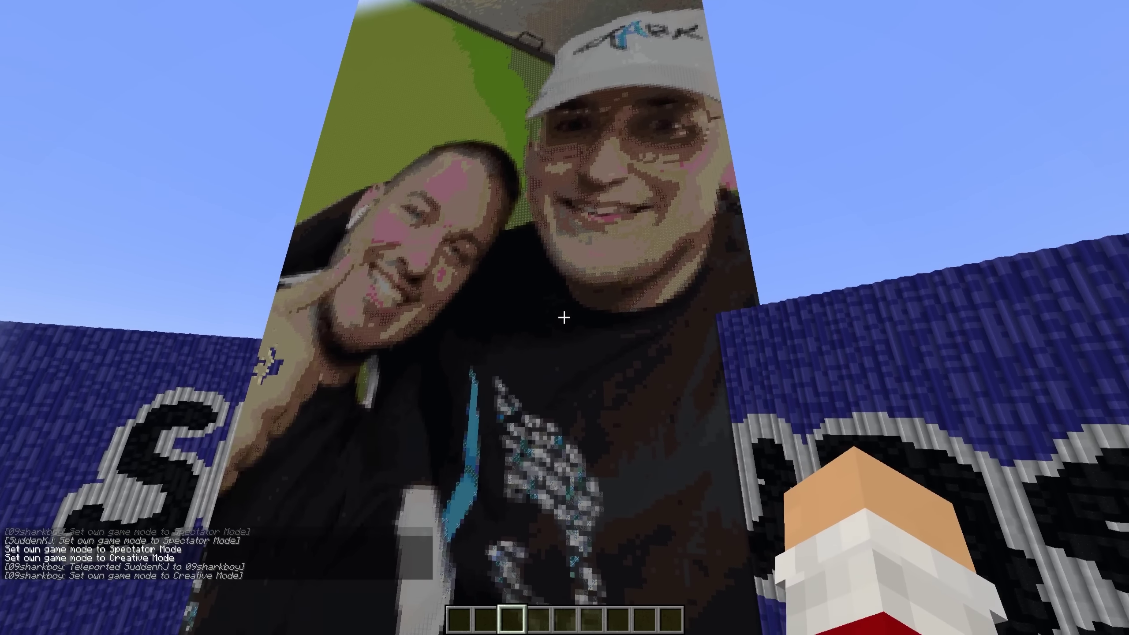
{"action": "key", "text": "s"}
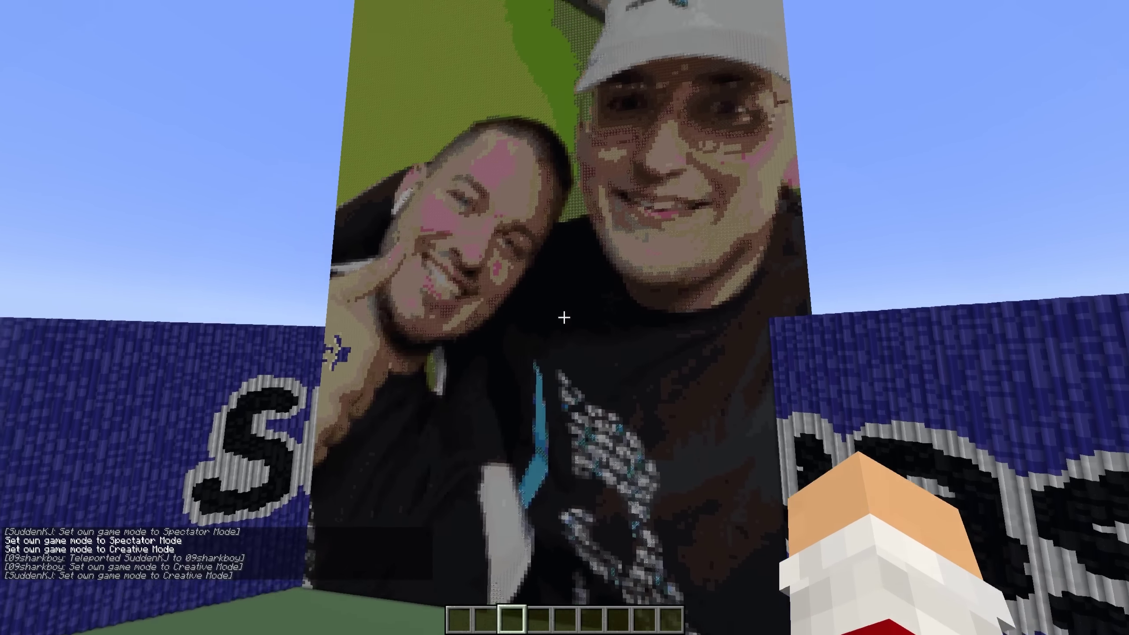
{"action": "key", "text": "c"}
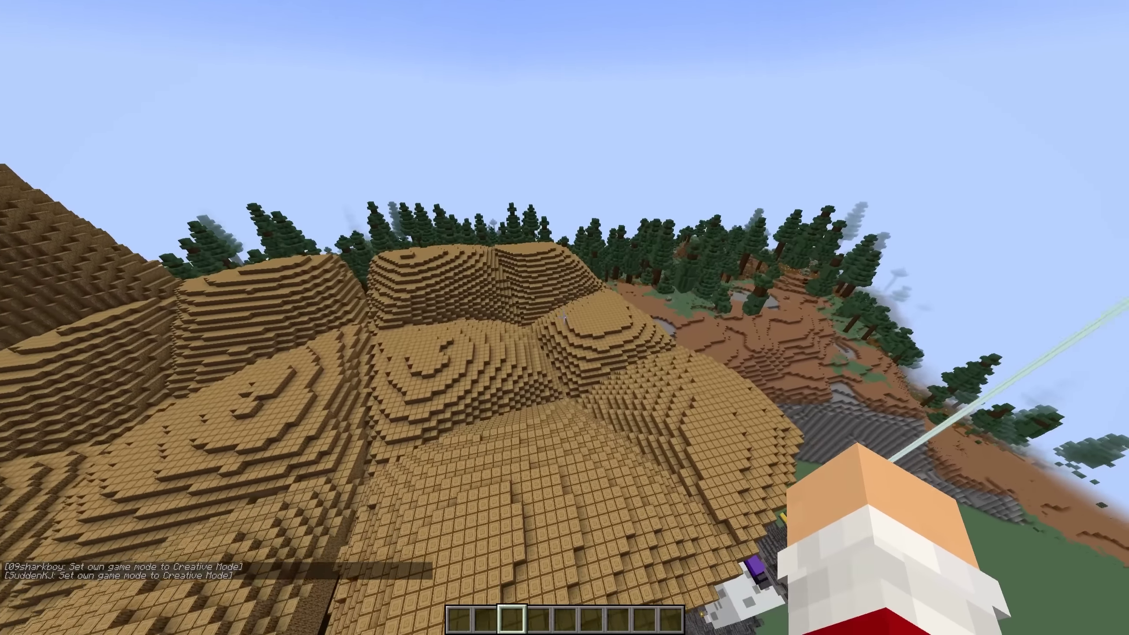
{"action": "type", "text": "/ban 09sharkboy"}
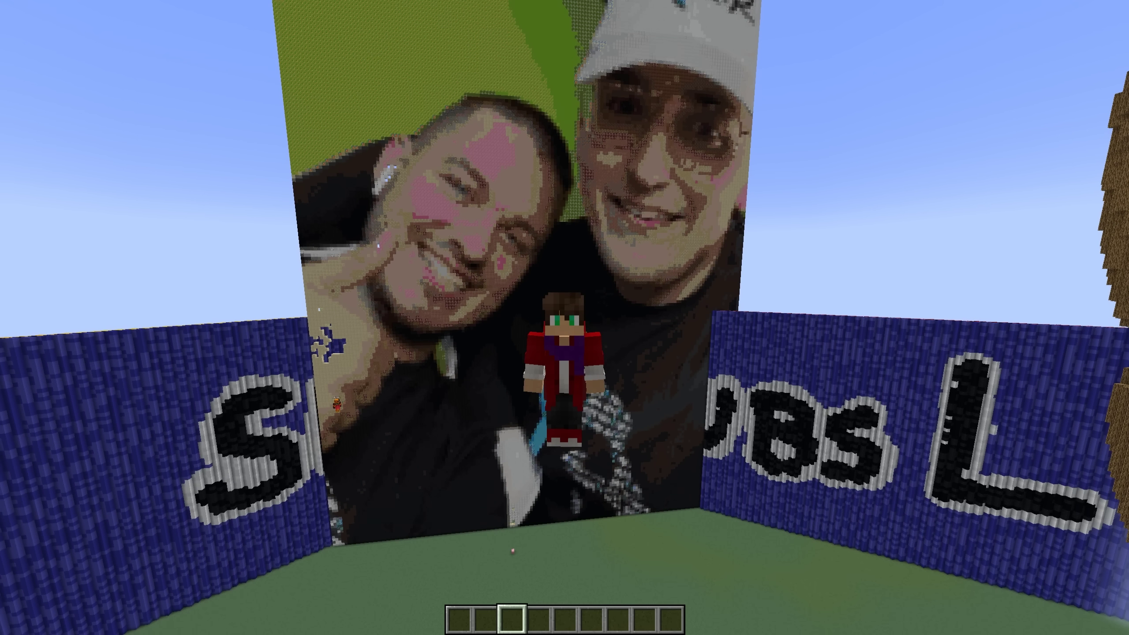
{"action": "key", "text": "F5"}
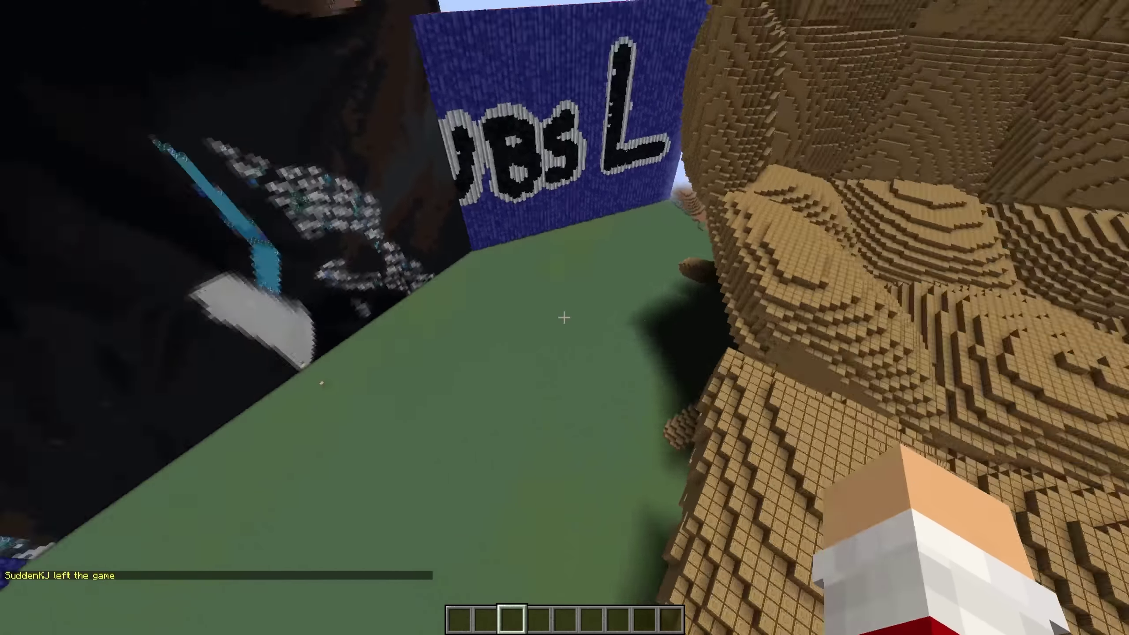